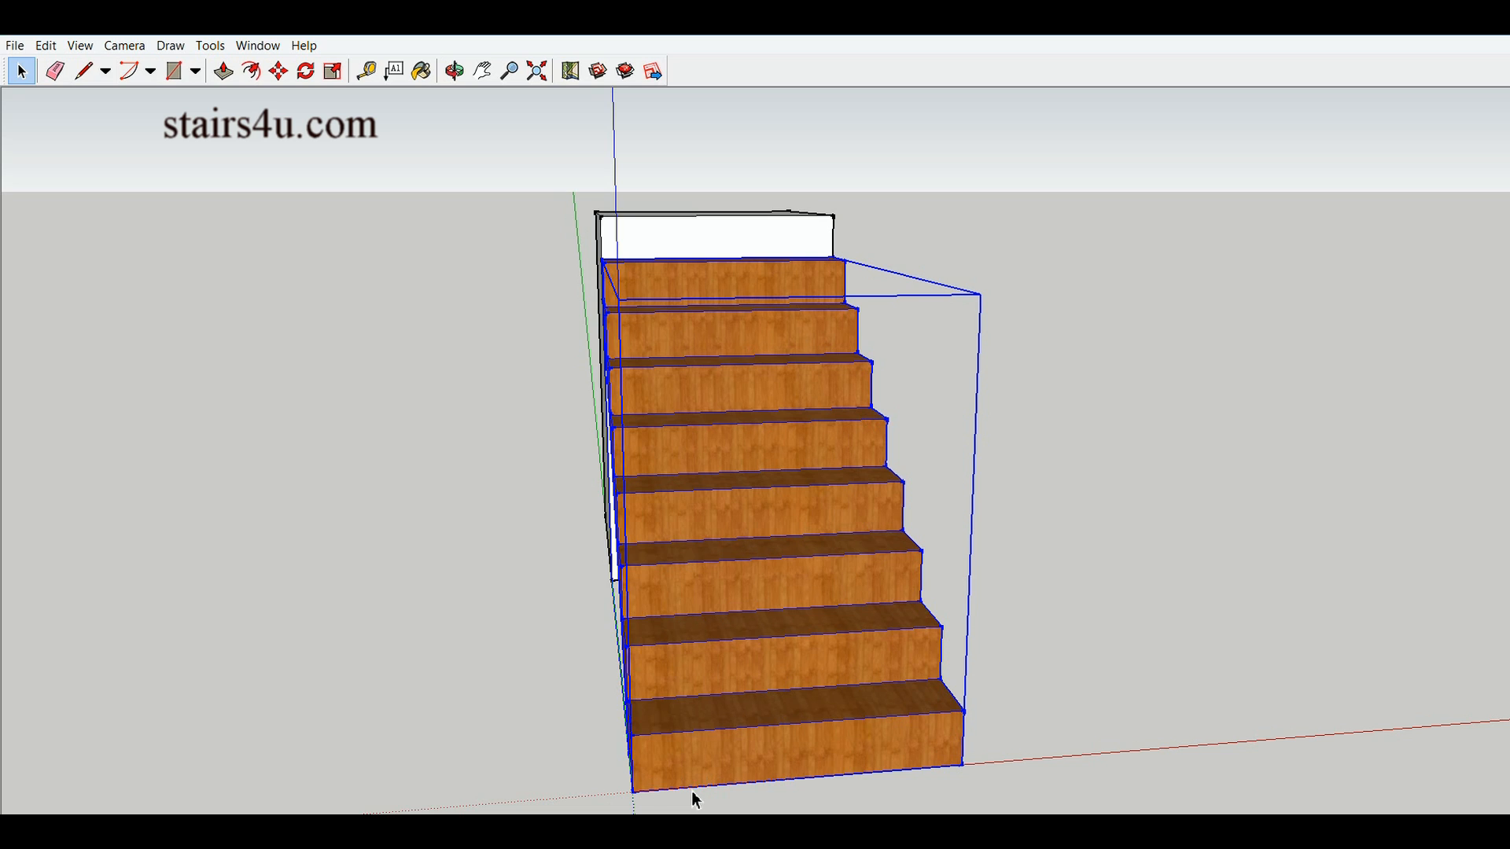
Copy the selected staircase group into the open space beside the original flight
{"action": "key", "text": "m"}
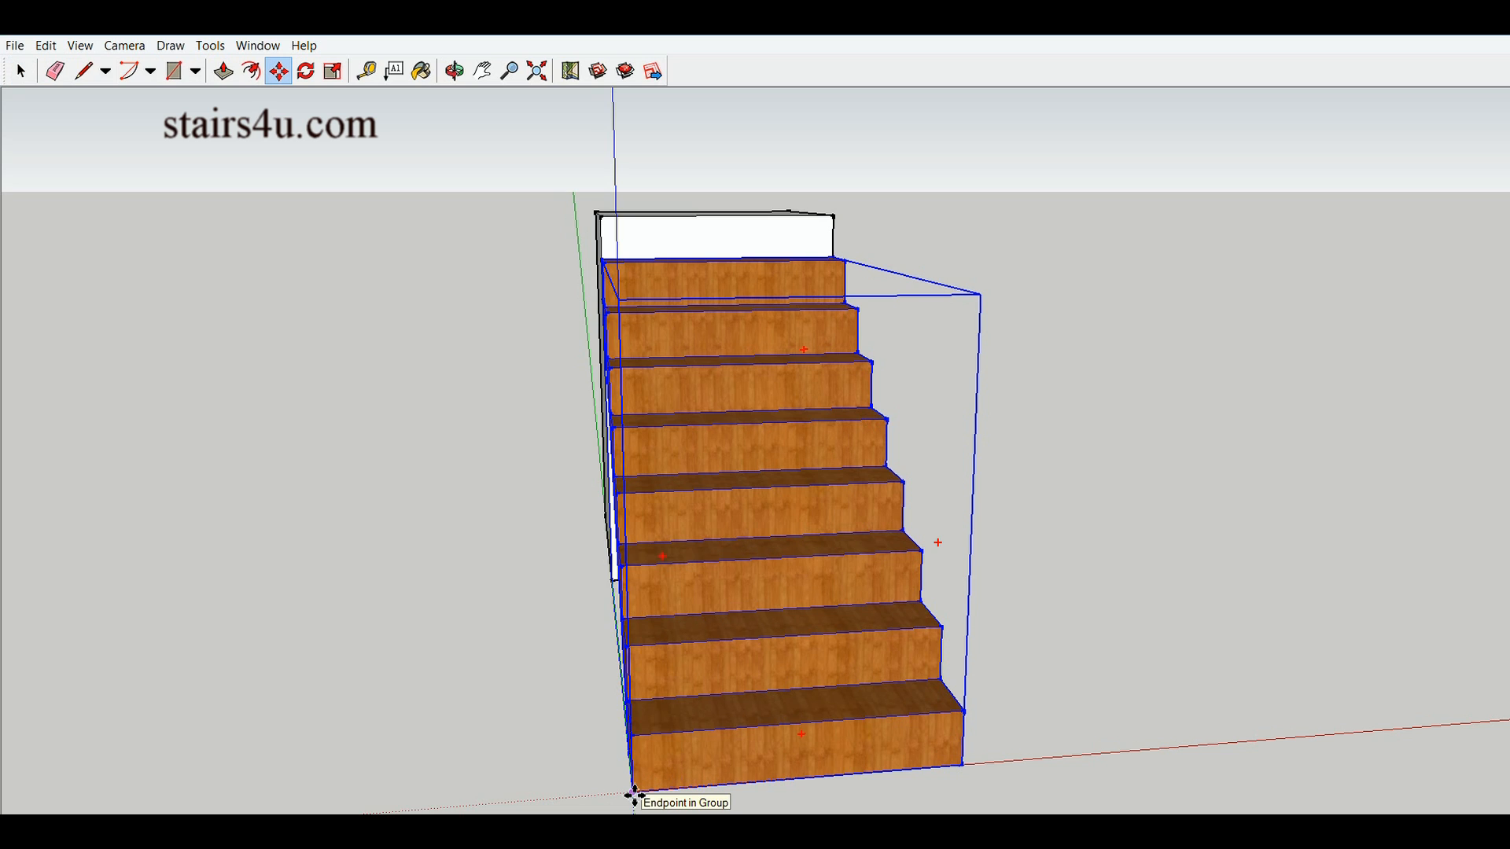
{"action": "left_click", "coordinate": [633, 794]}
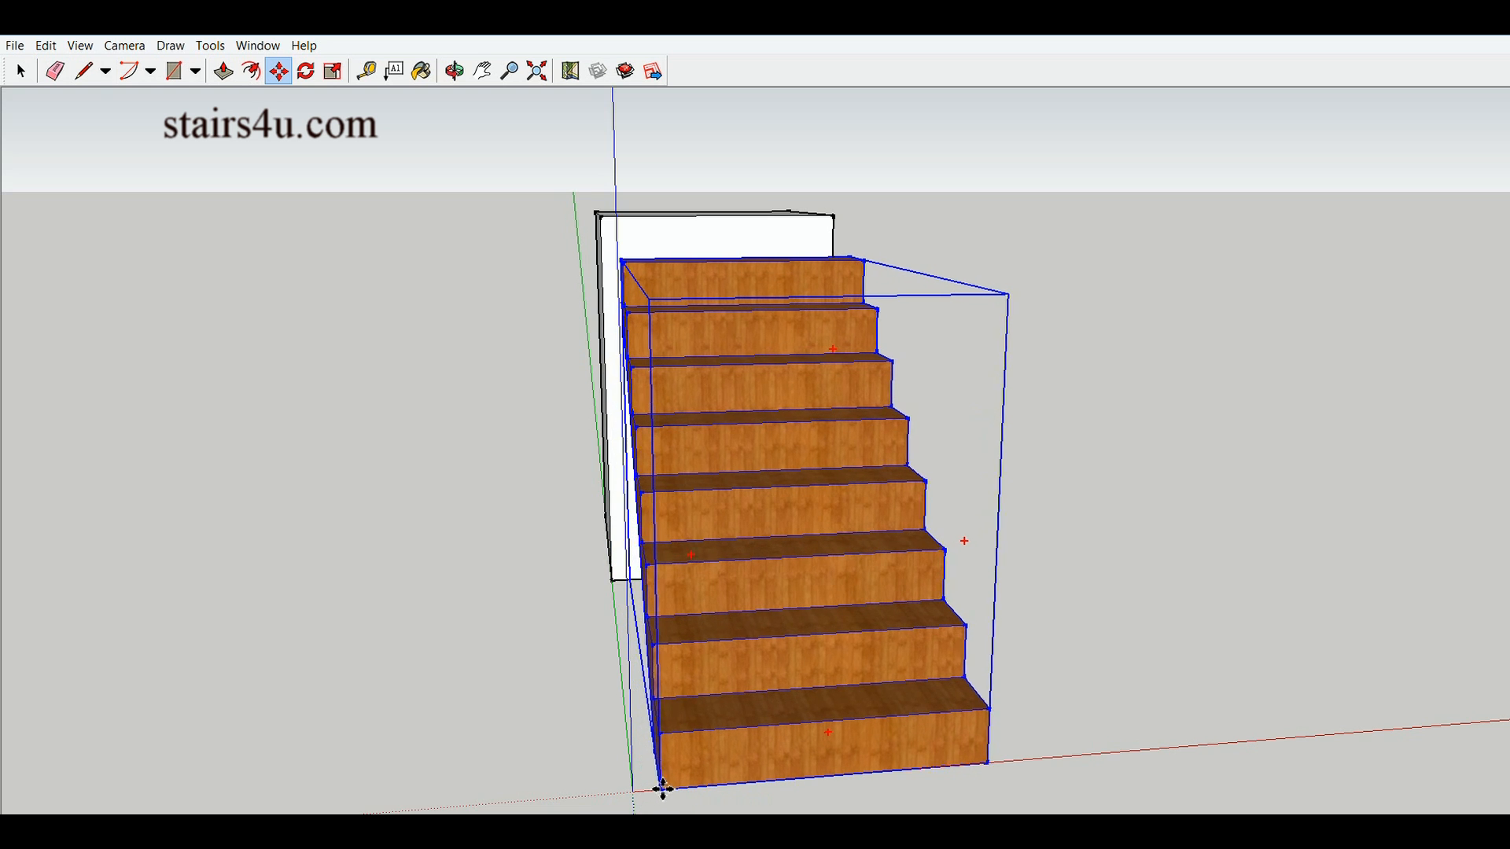
{"action": "key", "text": "ctrl"}
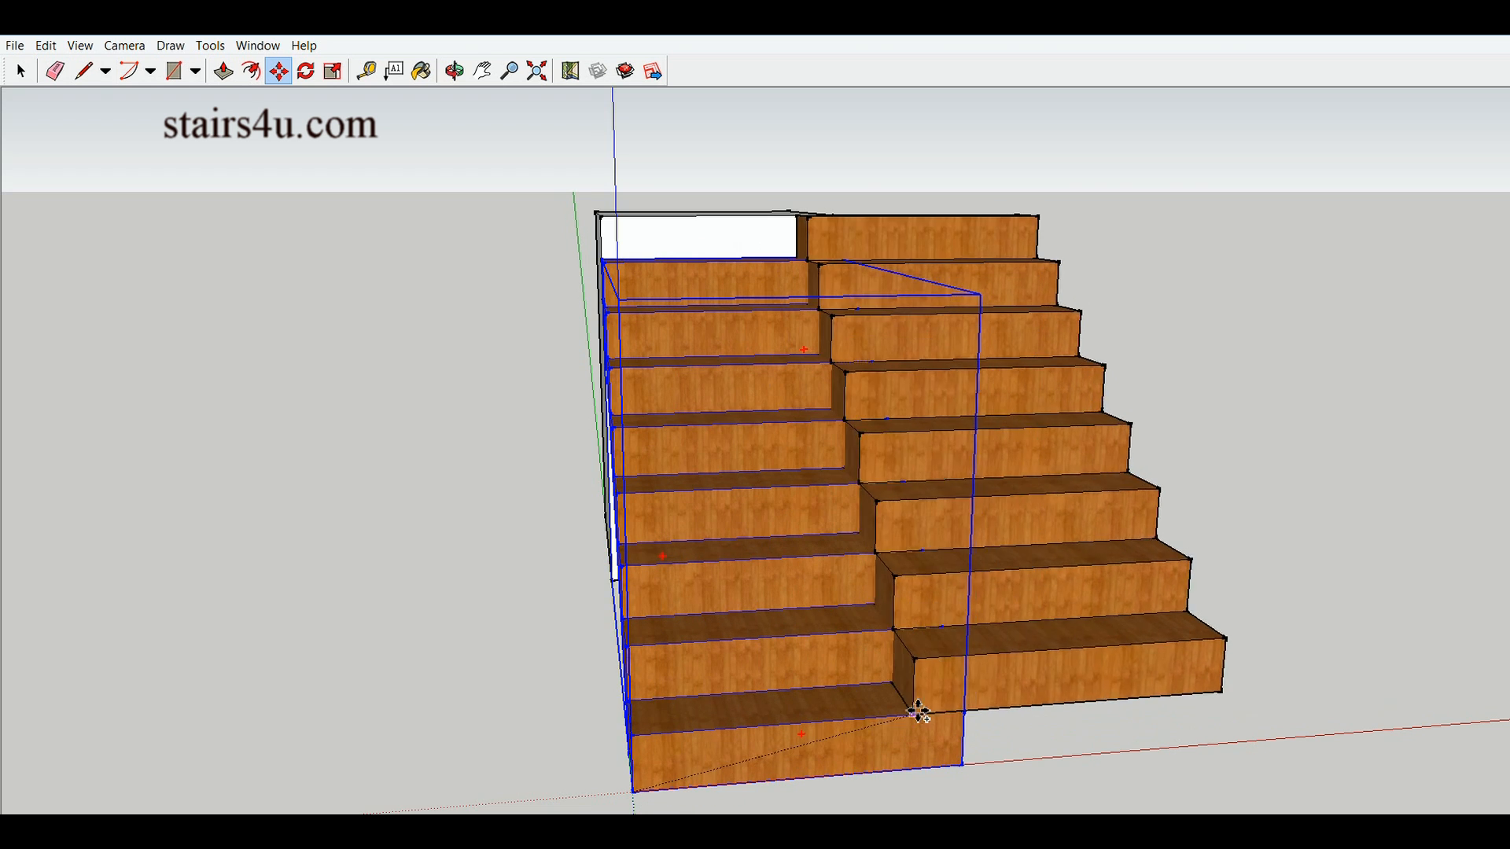
{"action": "left_click", "coordinate": [1076, 678]}
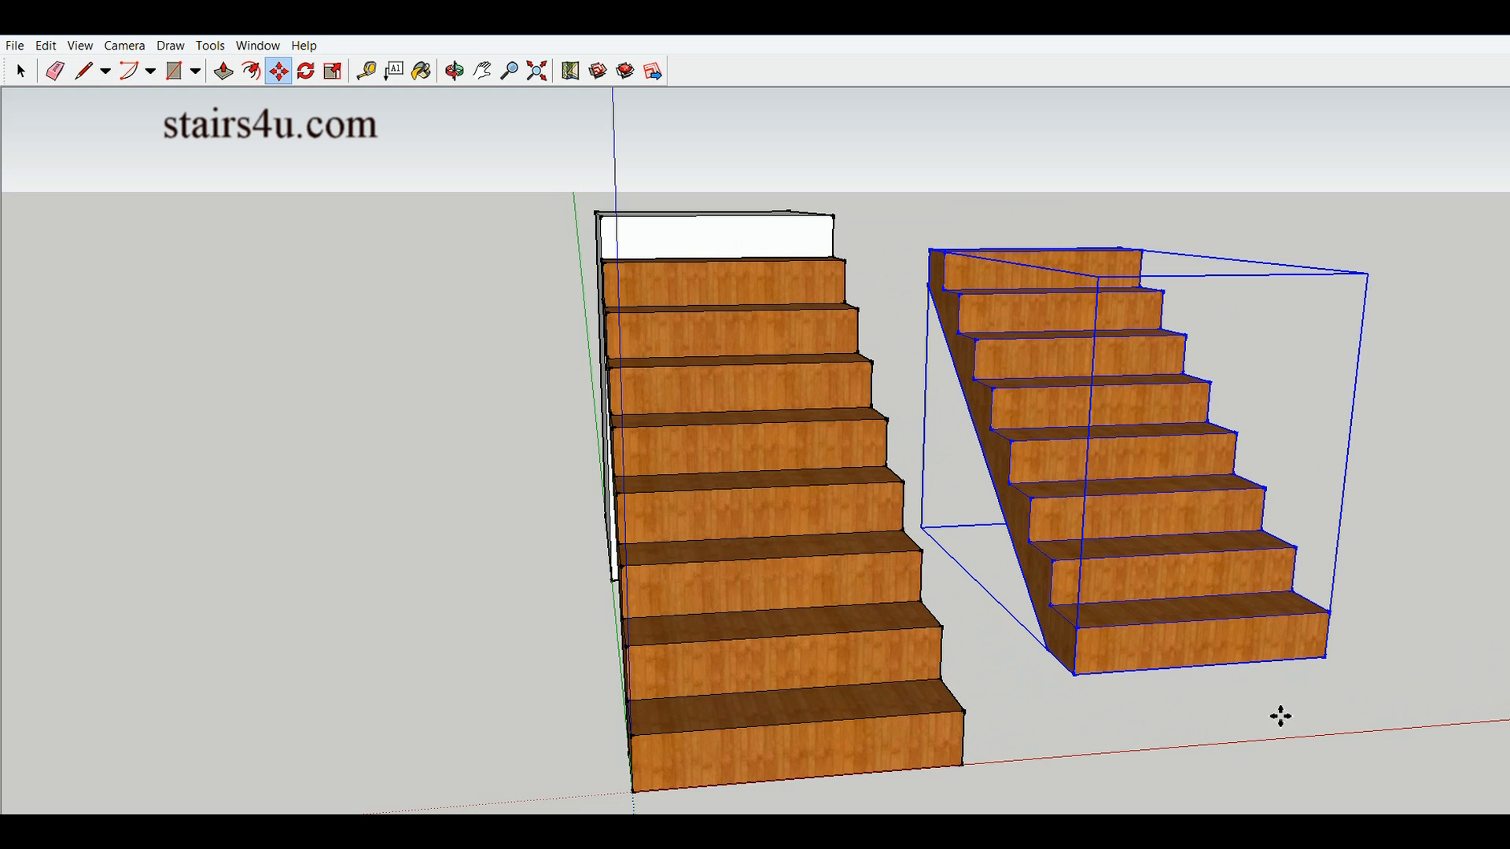
Move the copied flight by its bottom front corner onto the landing's far top corner, opposite the lower flight
{"action": "middle_click_drag", "start_coordinate": [1364, 625], "coordinate": [983, 755]}
{"action": "middle_click_drag", "start_coordinate": [632, 789], "coordinate": [579, 722], "text": "shift"}
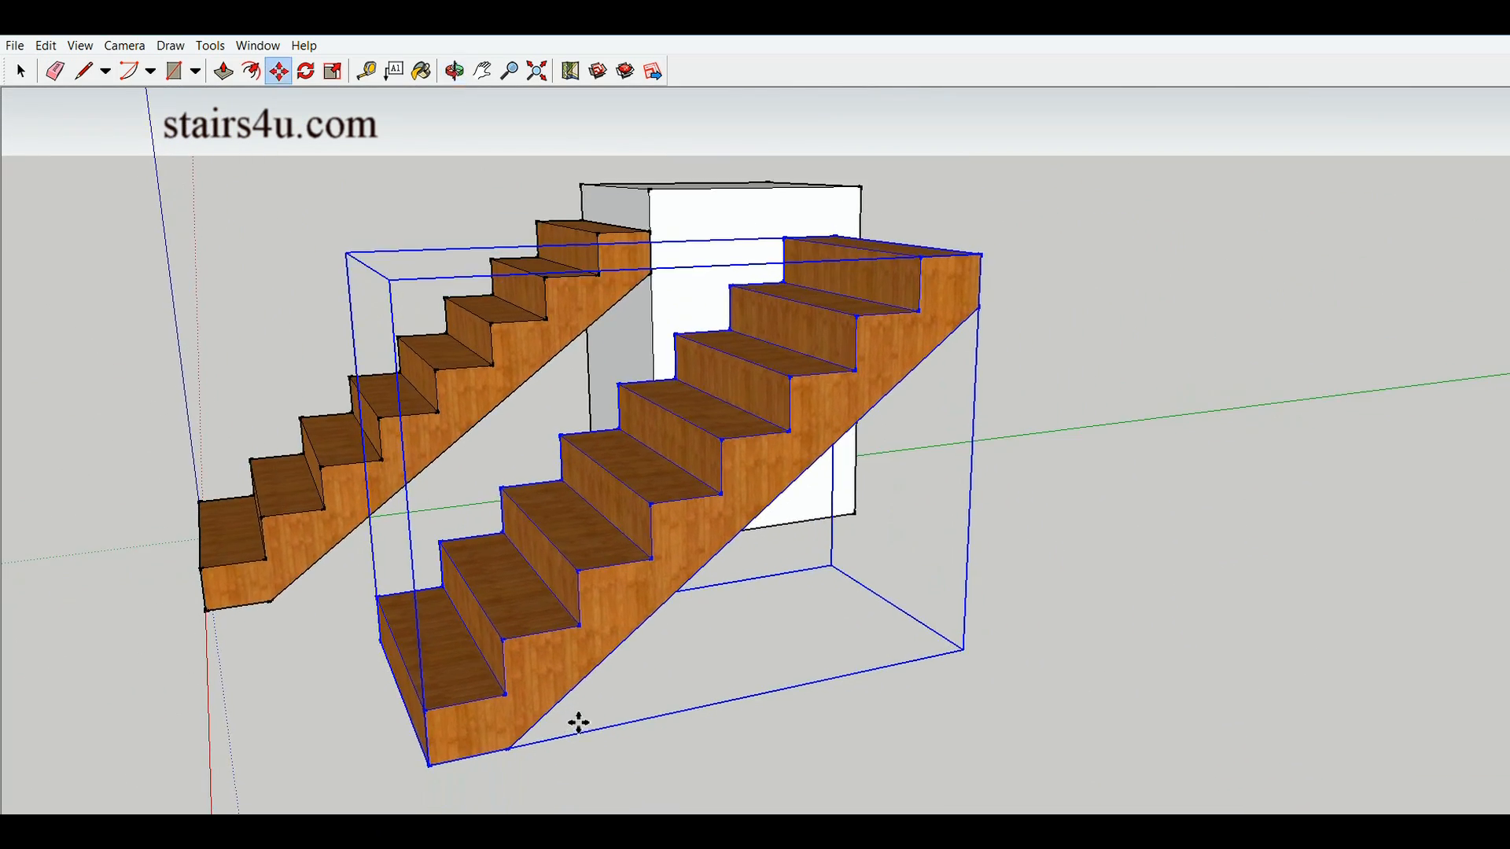
{"action": "left_click", "coordinate": [431, 767]}
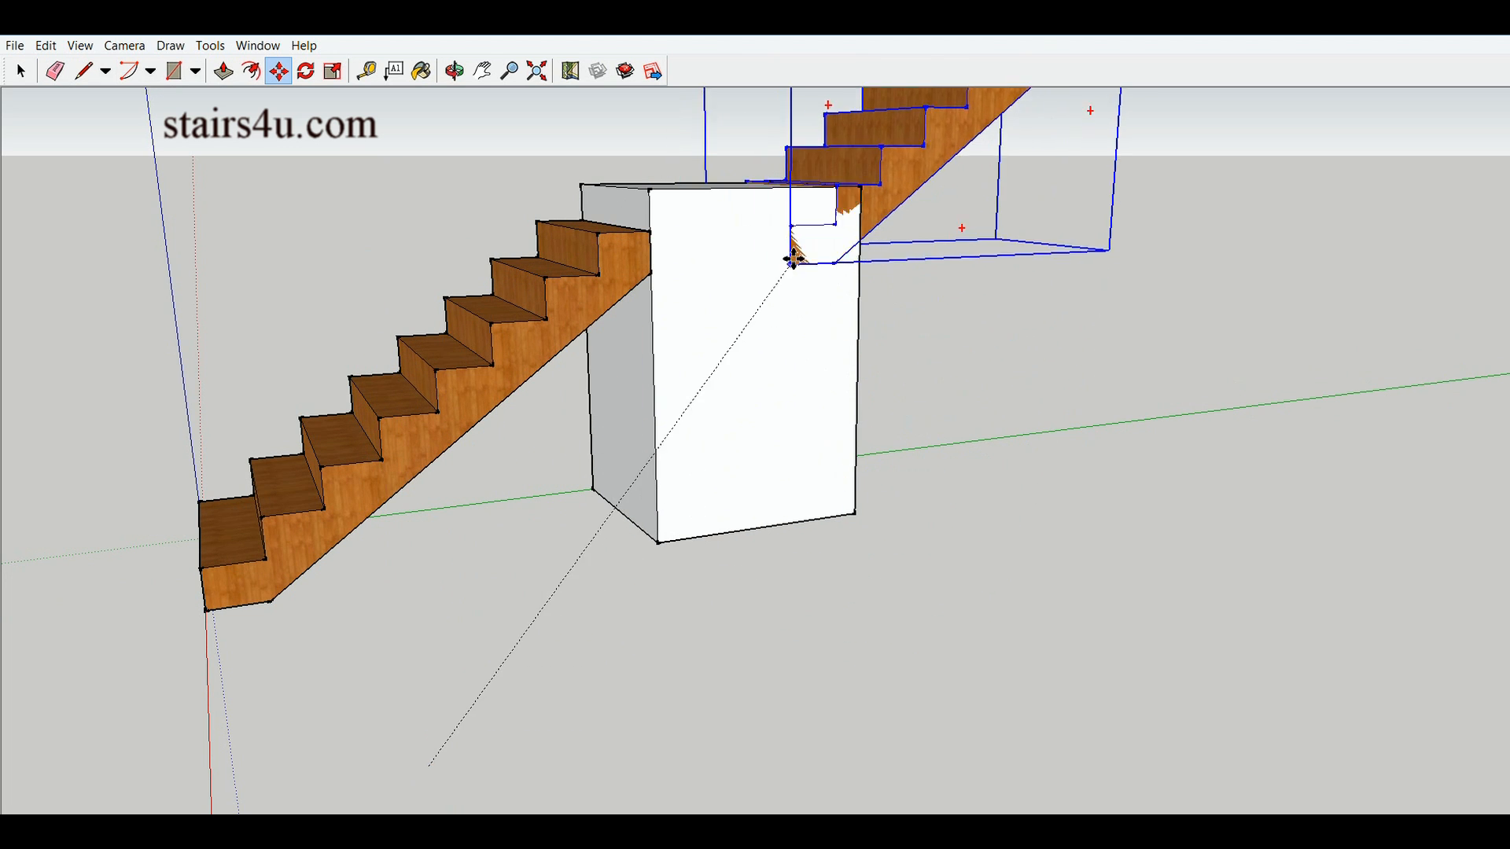
{"action": "left_click", "coordinate": [861, 186]}
Try aligning the upper flight's rear bottom corner with the landing's far edge, and return the flight to its previous position
{"action": "middle_click_drag", "start_coordinate": [1032, 358], "coordinate": [765, 559]}
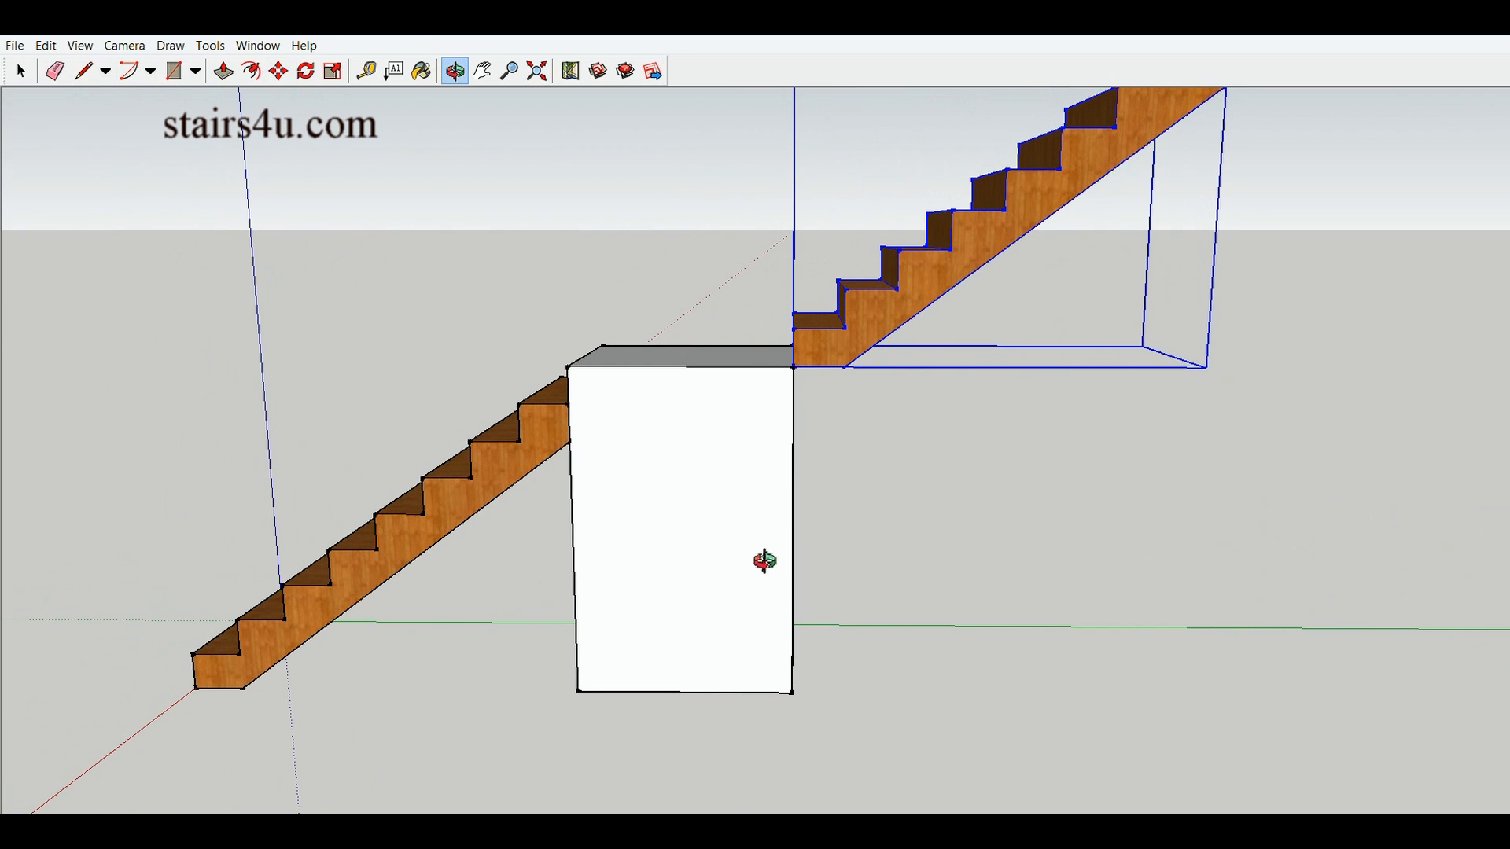
{"action": "left_click", "coordinate": [846, 367]}
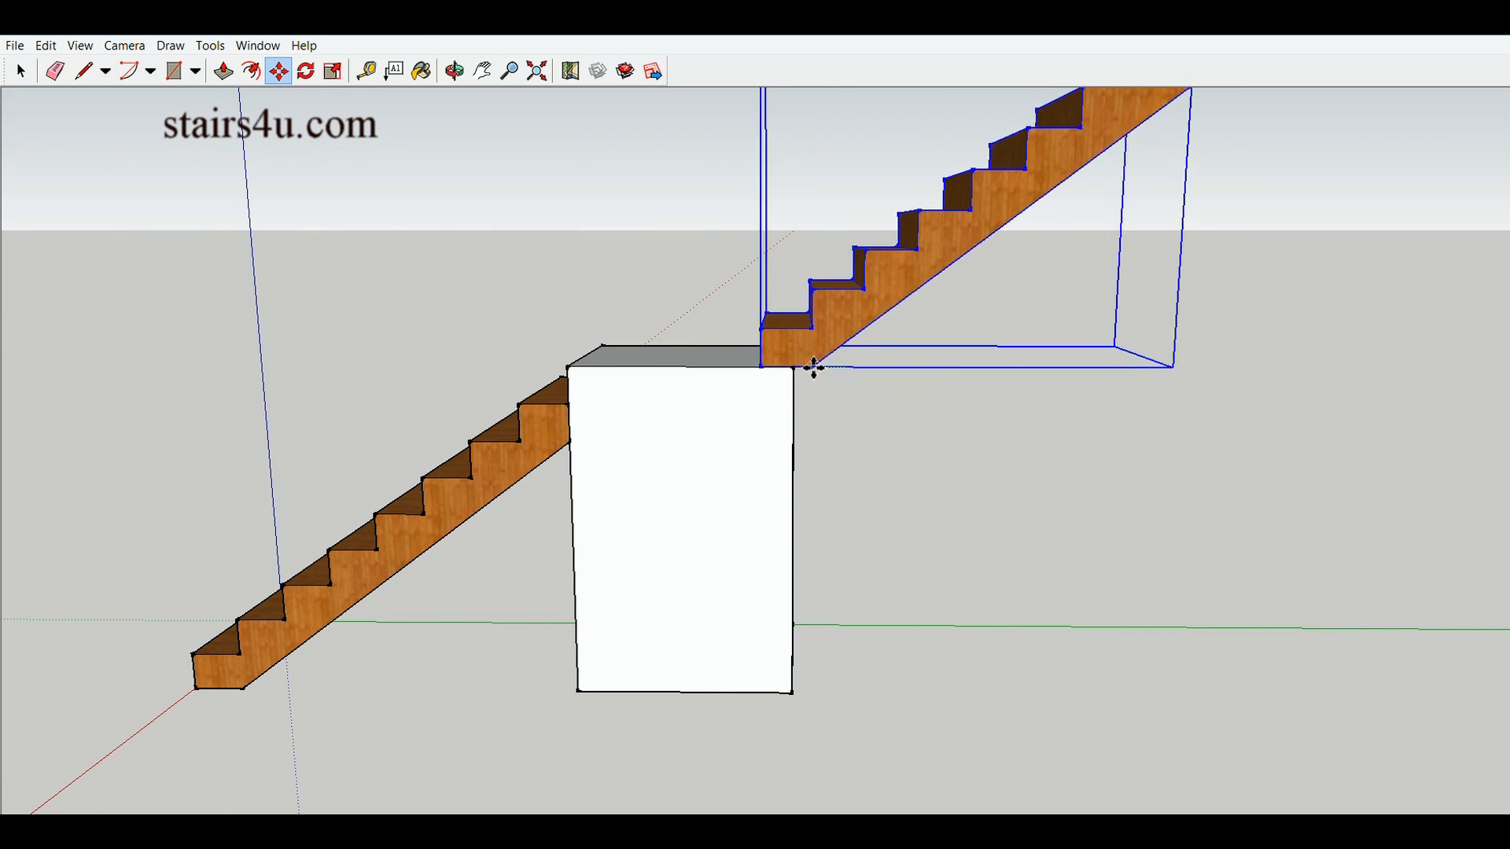
{"action": "left_click", "coordinate": [797, 369]}
{"action": "left_click", "coordinate": [744, 369]}
{"action": "left_click", "coordinate": [794, 366]}
Try extending the landing's far face to the upper flight's rear bottom edge with Push/Pull, and undo the extension
{"action": "middle_click_drag", "start_coordinate": [909, 461], "coordinate": [754, 509]}
{"action": "key", "text": "space"}
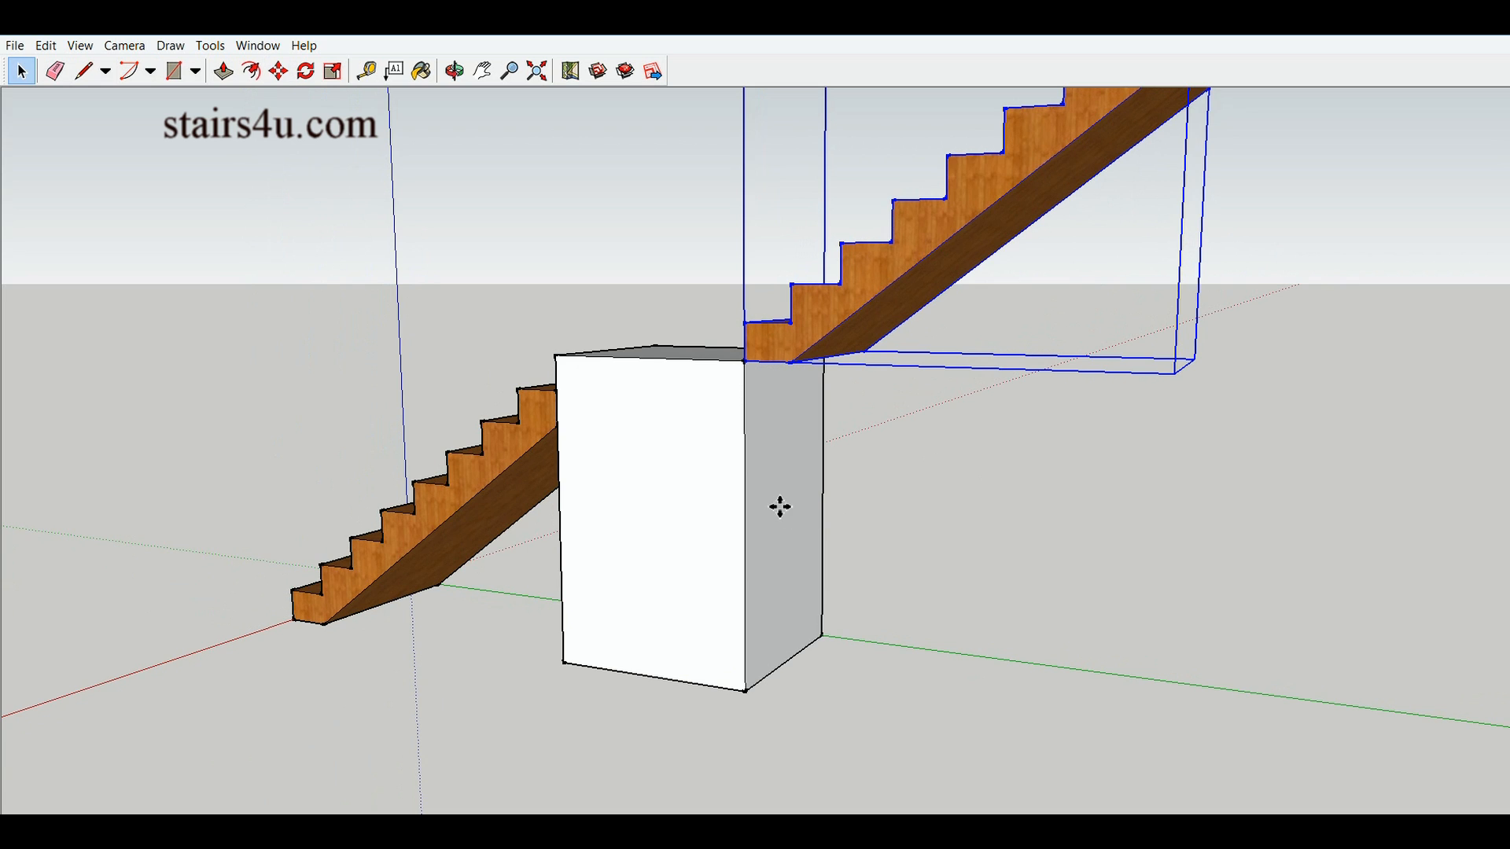
{"action": "key", "text": "p"}
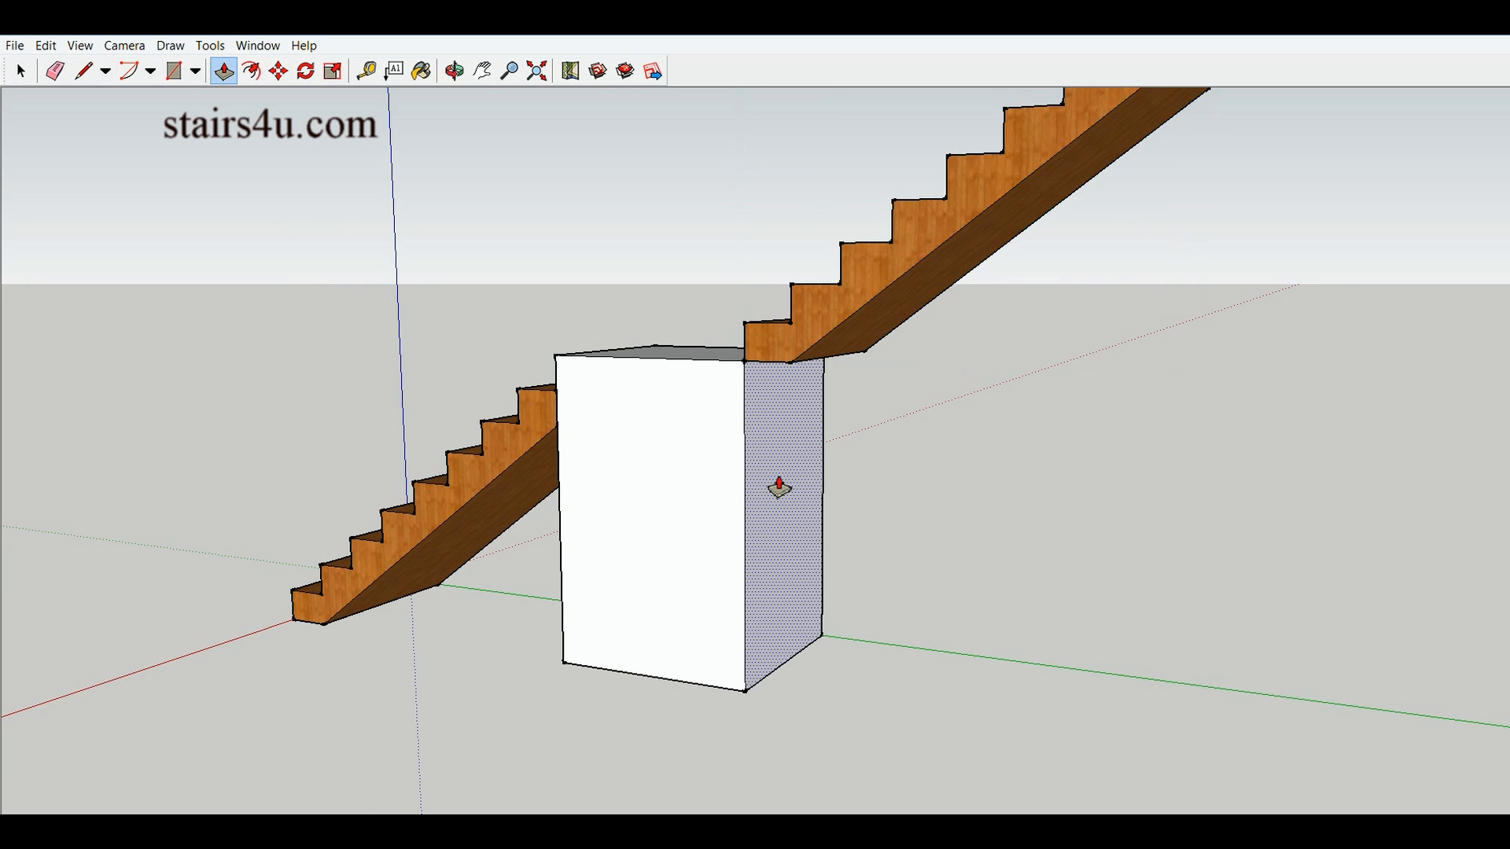
{"action": "left_click", "coordinate": [769, 406]}
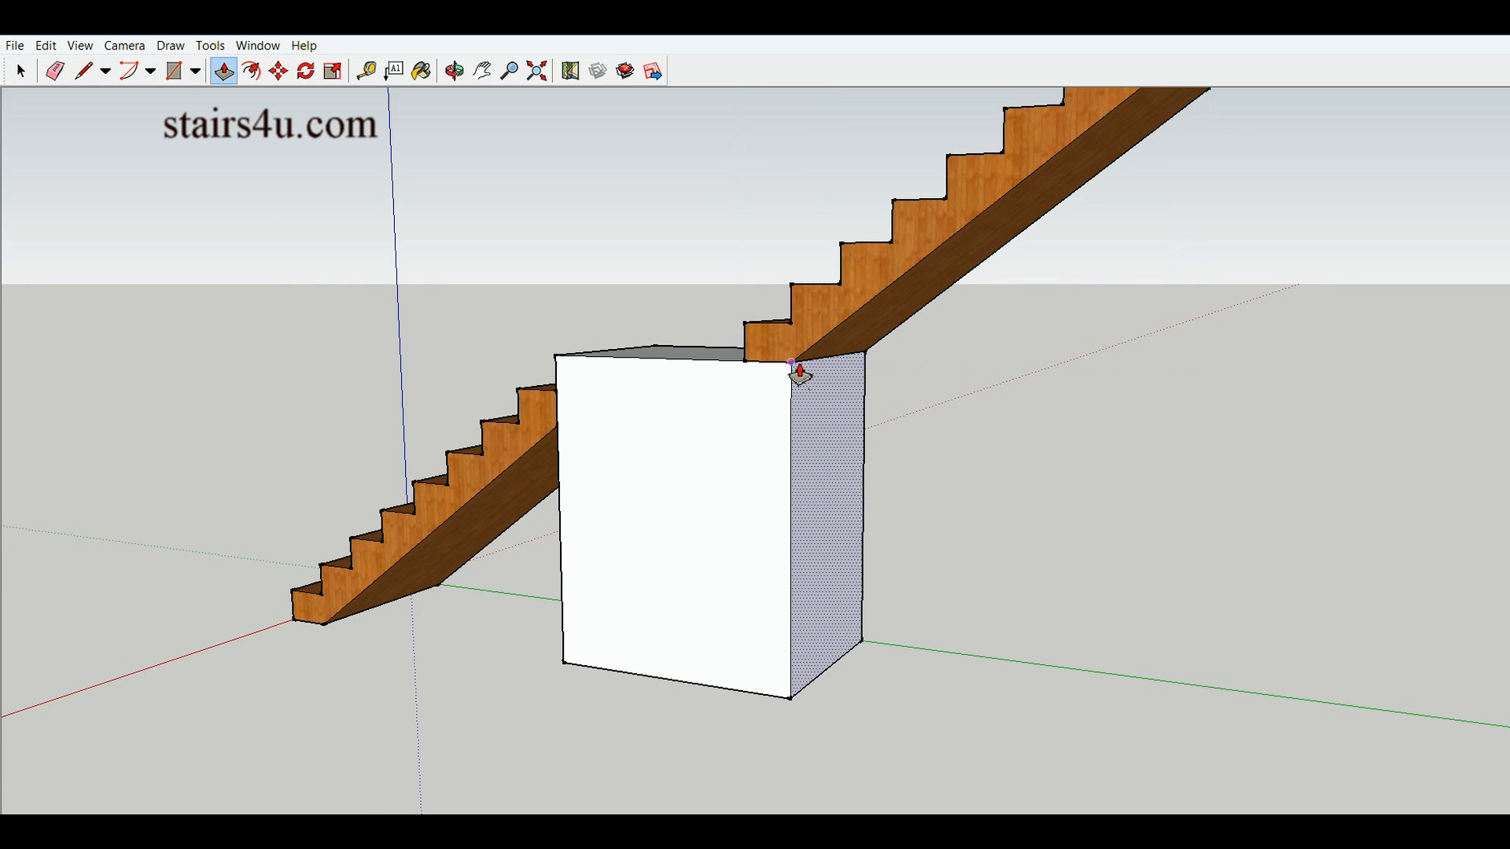
{"action": "left_click", "coordinate": [798, 367]}
{"action": "middle_click_drag", "start_coordinate": [855, 489], "coordinate": [842, 650]}
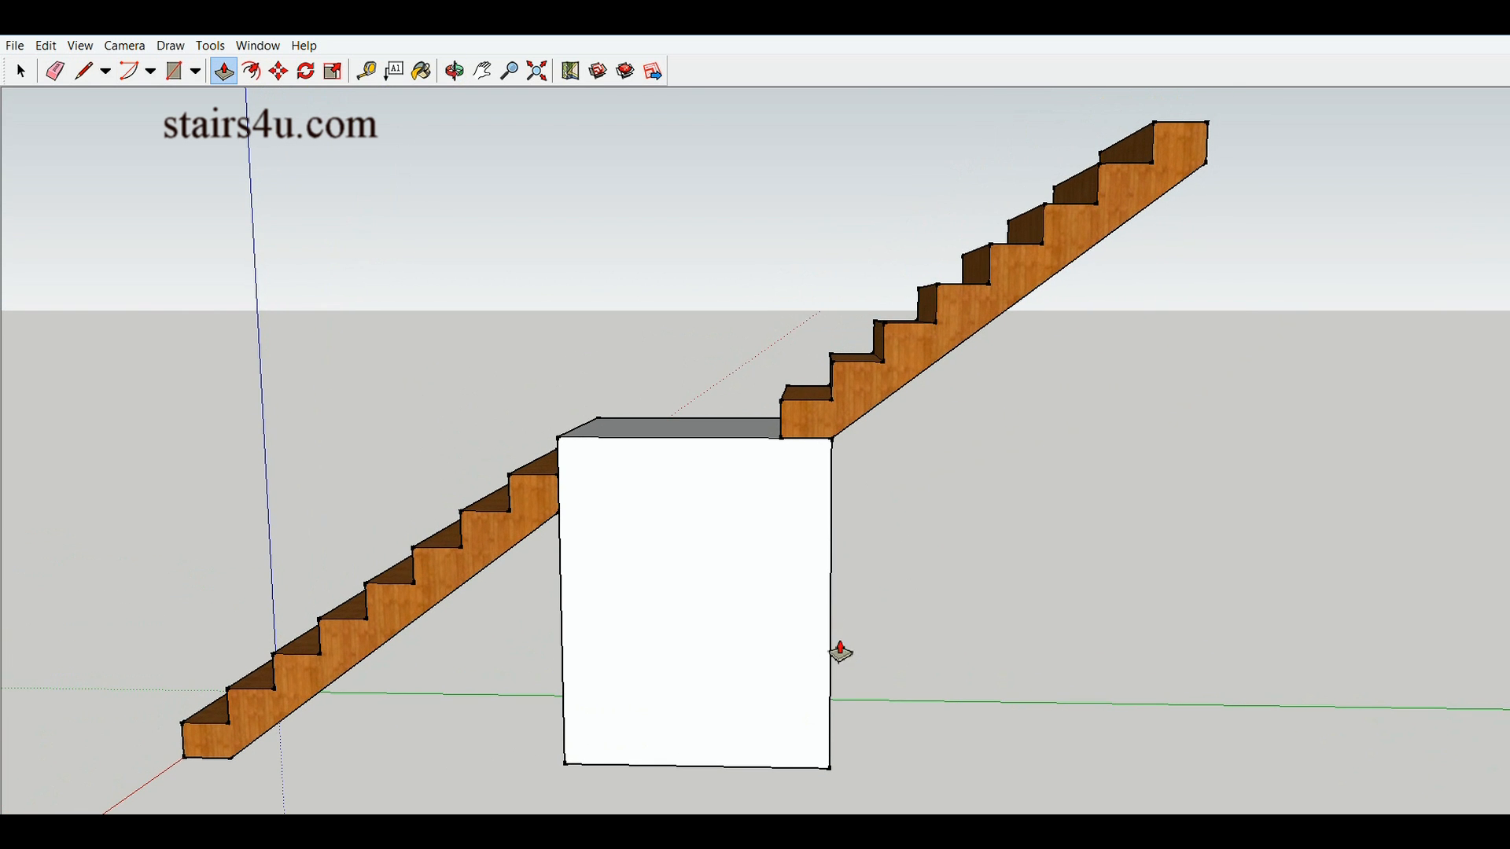
{"action": "middle_click_drag", "start_coordinate": [621, 605], "coordinate": [657, 606]}
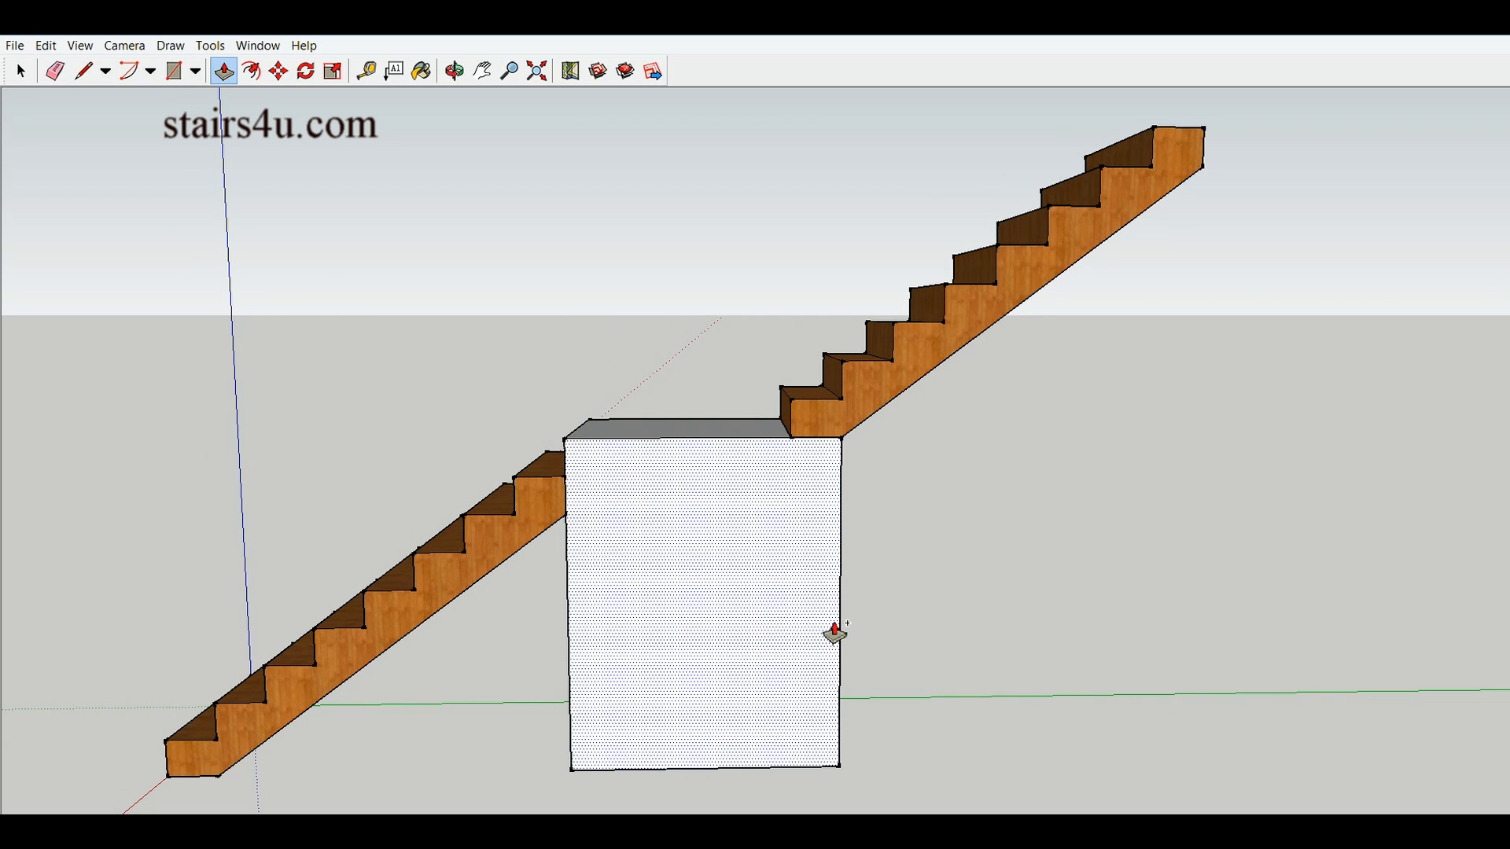
{"action": "key", "text": "ctrl+z"}
{"action": "mouse_move", "coordinate": [880, 541]}
{"action": "middle_mouse_down"}
{"action": "mouse_move", "coordinate": [825, 650]}
{"action": "mouse_move", "coordinate": [899, 546]}
{"action": "middle_mouse_up"}
Rotate the upper flight group 90 degrees horizontally about the outer corner of its top step
{"action": "key", "text": "space"}
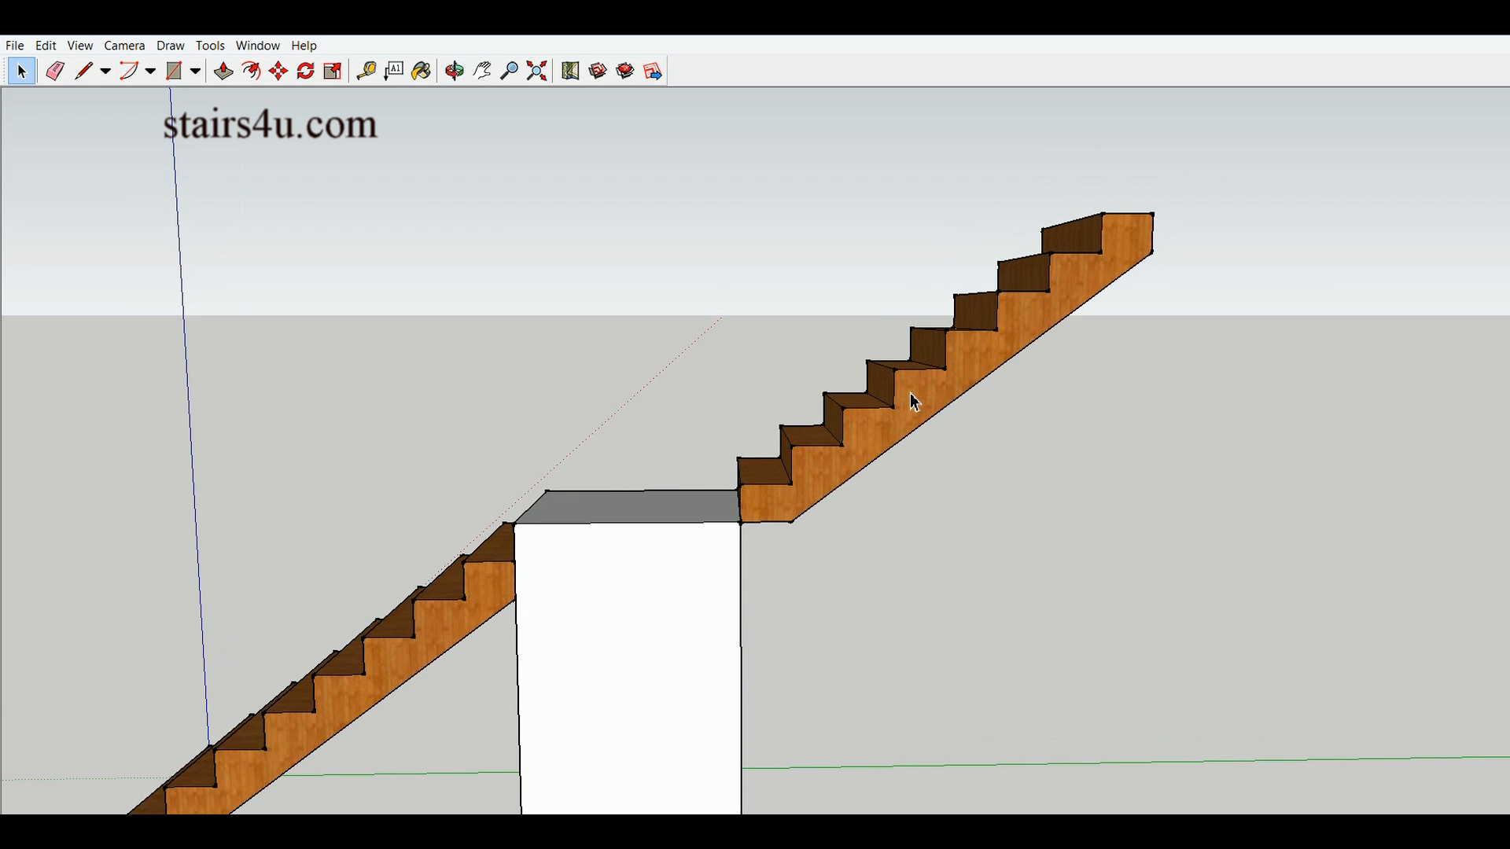
{"action": "double_click", "coordinate": [912, 394]}
{"action": "middle_click_drag", "start_coordinate": [1240, 451], "coordinate": [1166, 559]}
{"action": "left_click", "coordinate": [1206, 549]}
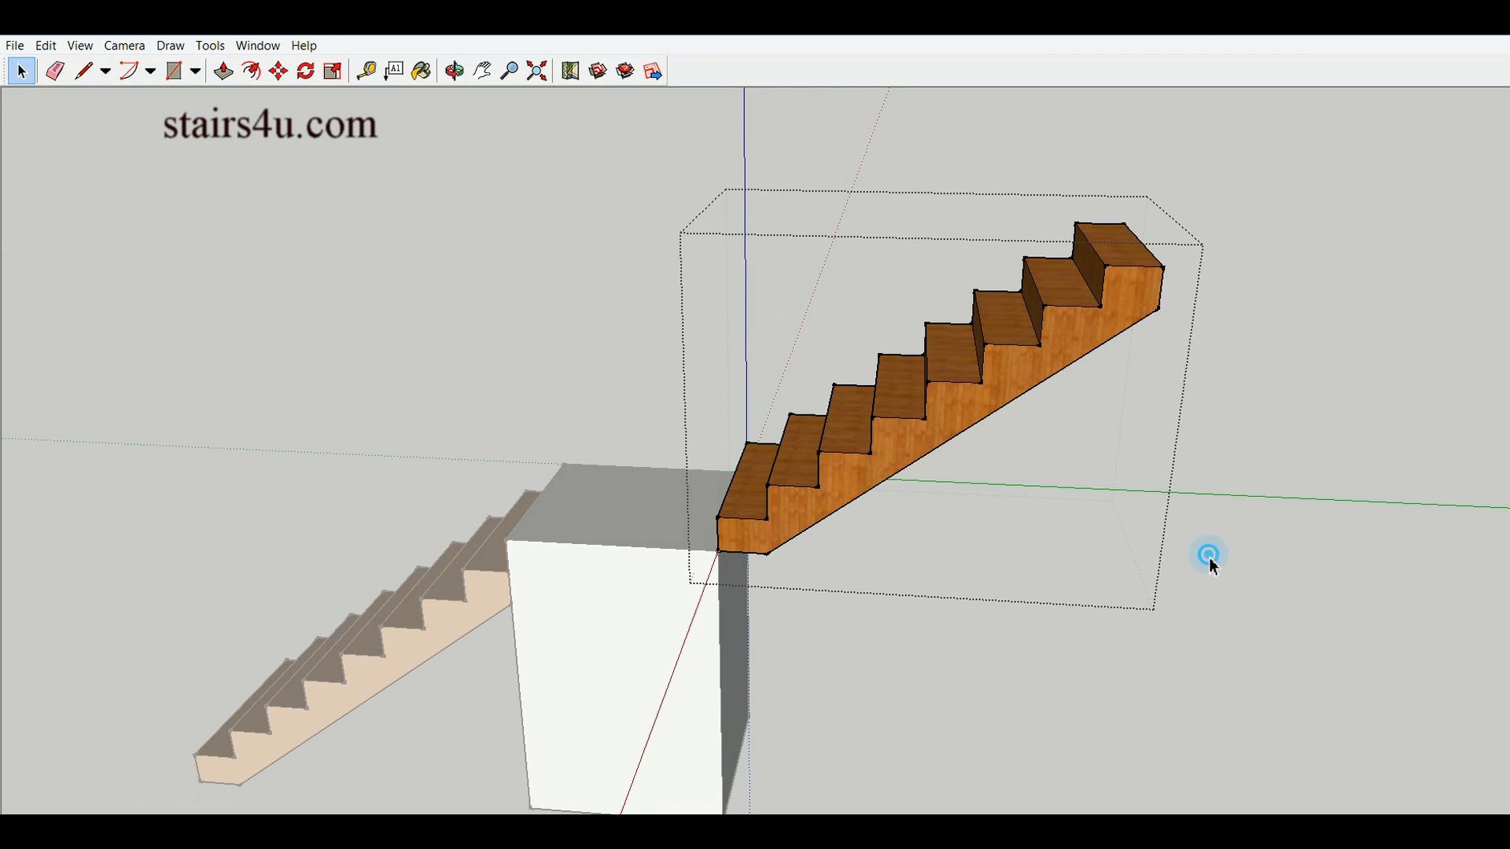
{"action": "left_click", "coordinate": [965, 427]}
{"action": "middle_click_drag", "start_coordinate": [1208, 474], "coordinate": [1201, 567]}
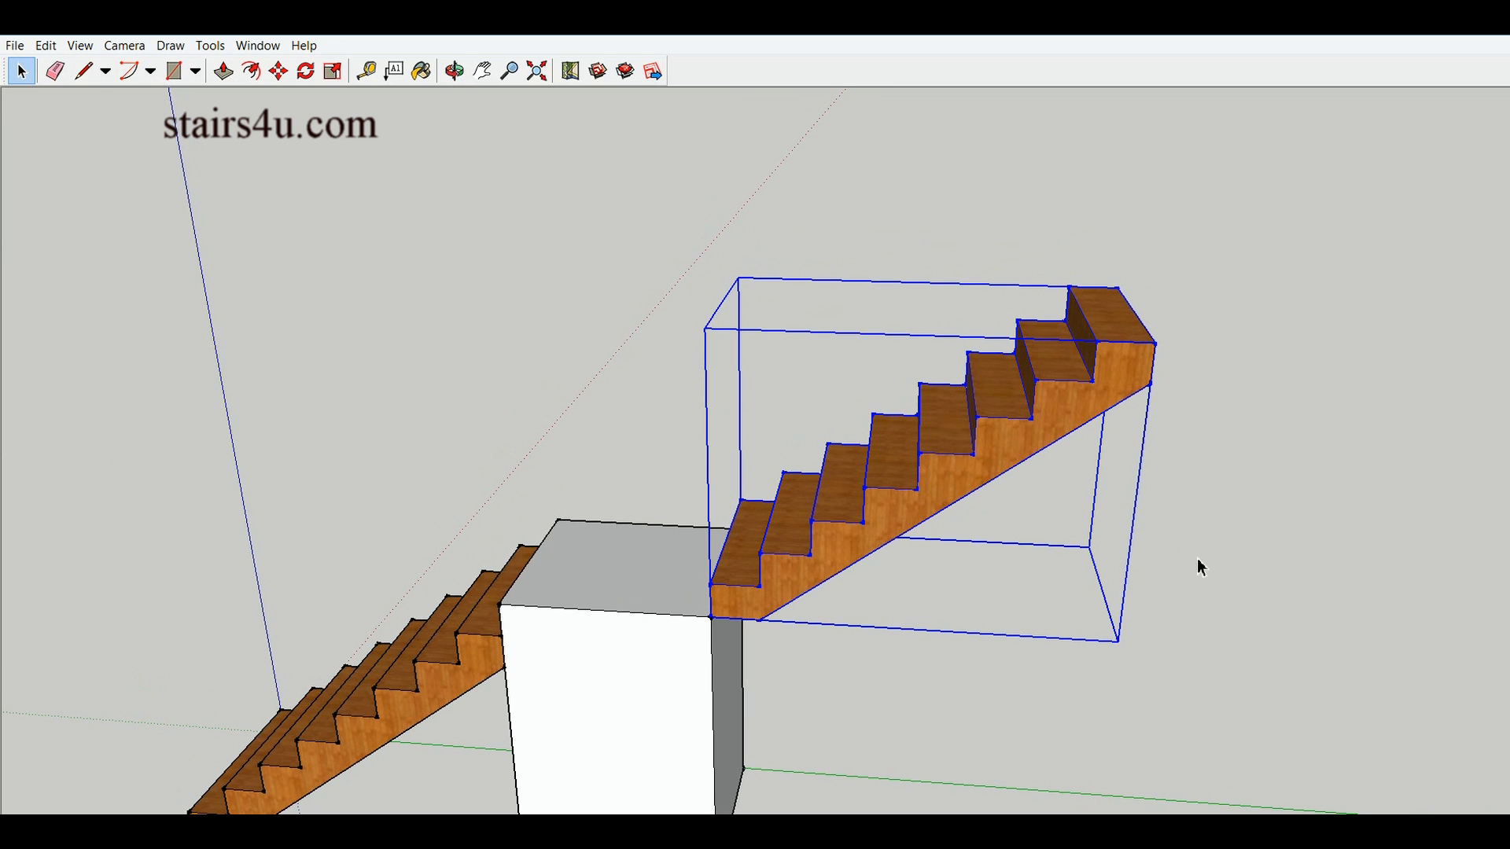
{"action": "left_click", "coordinate": [312, 78]}
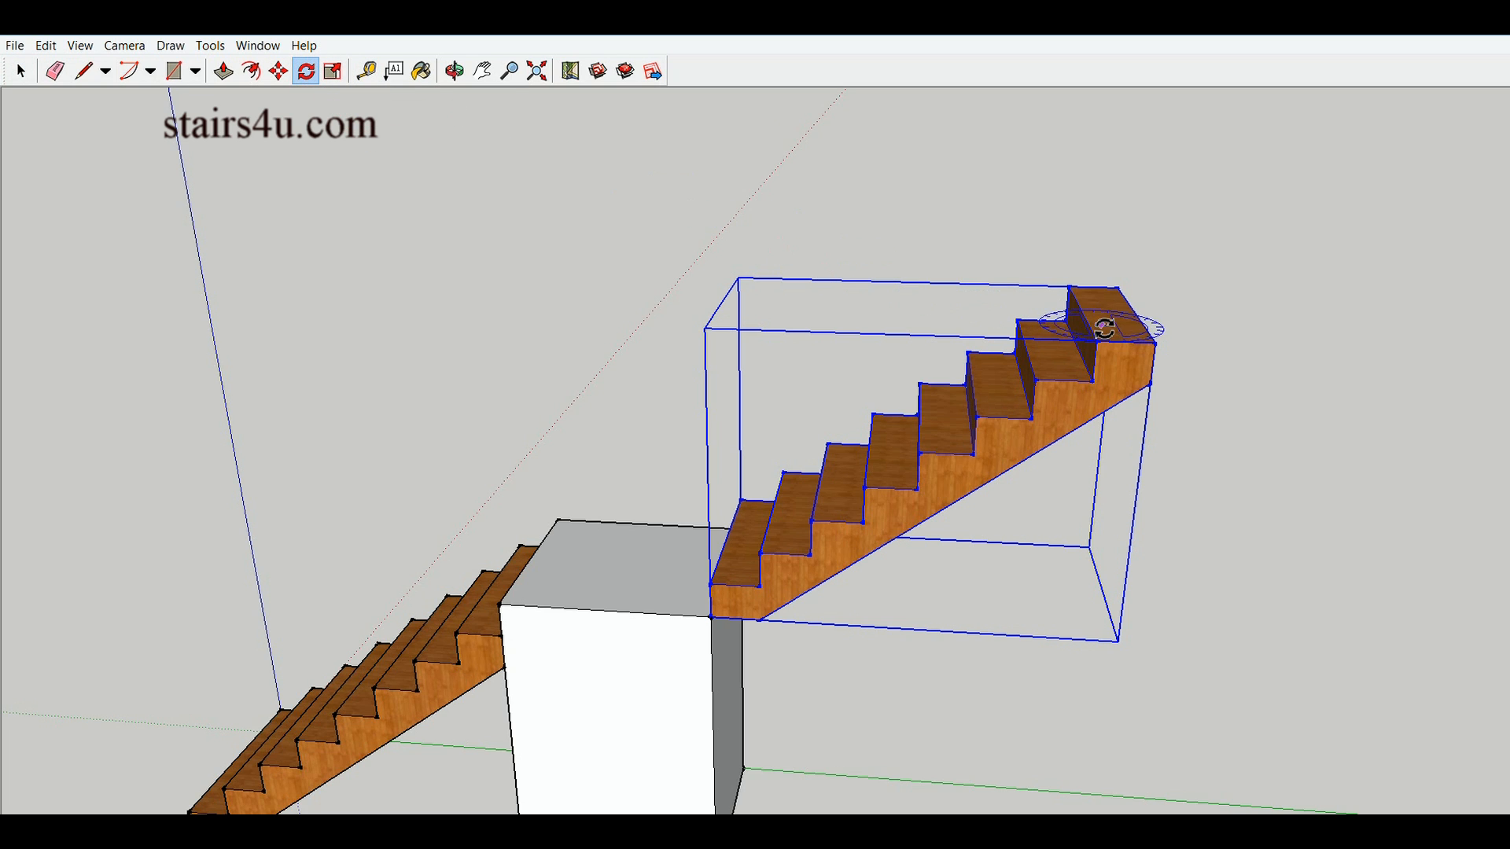
{"action": "left_click", "coordinate": [1153, 343]}
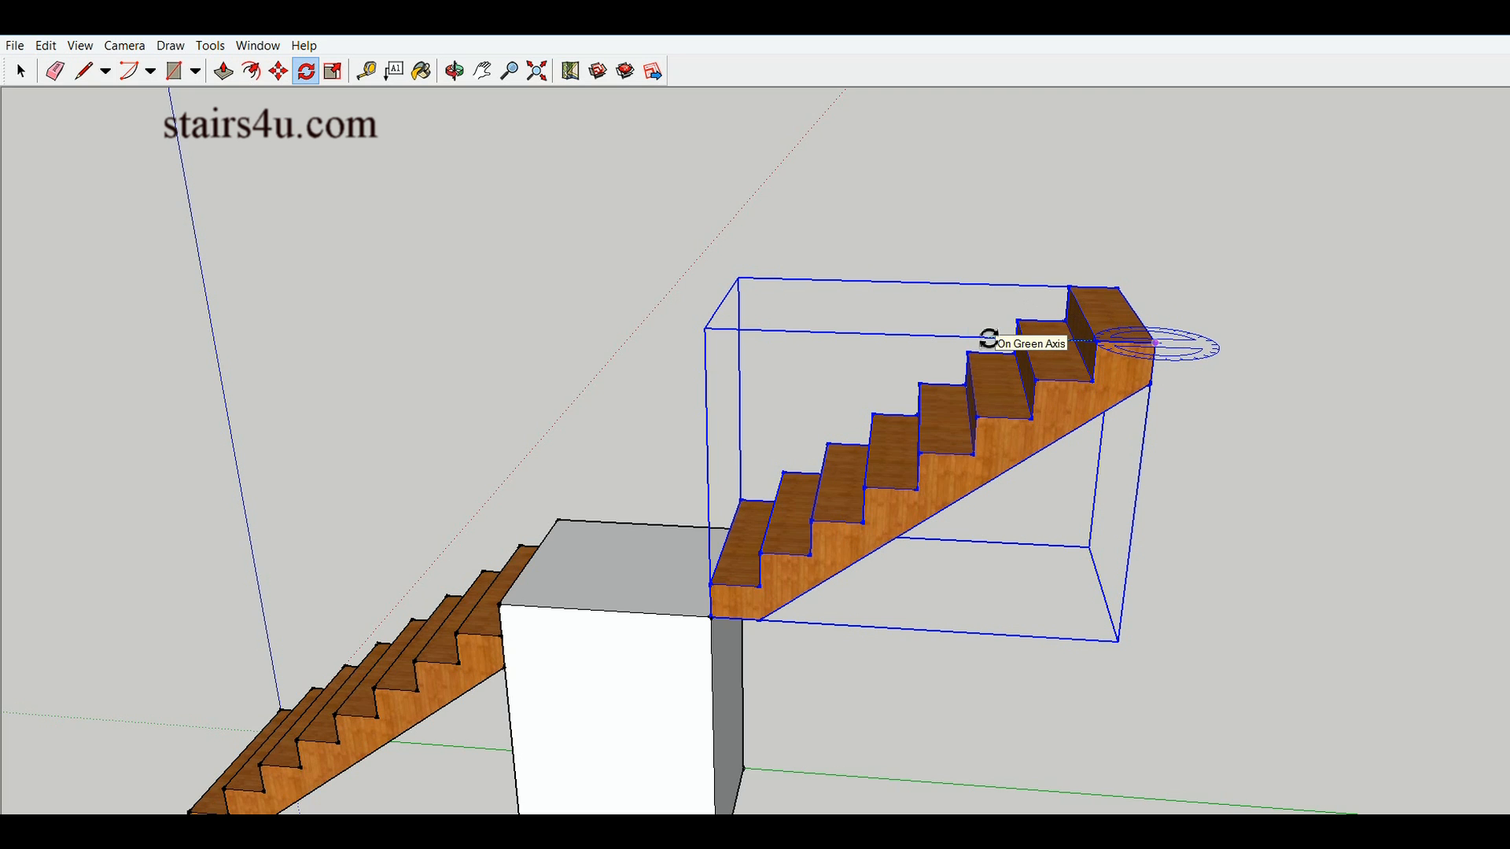
{"action": "left_click", "coordinate": [988, 339]}
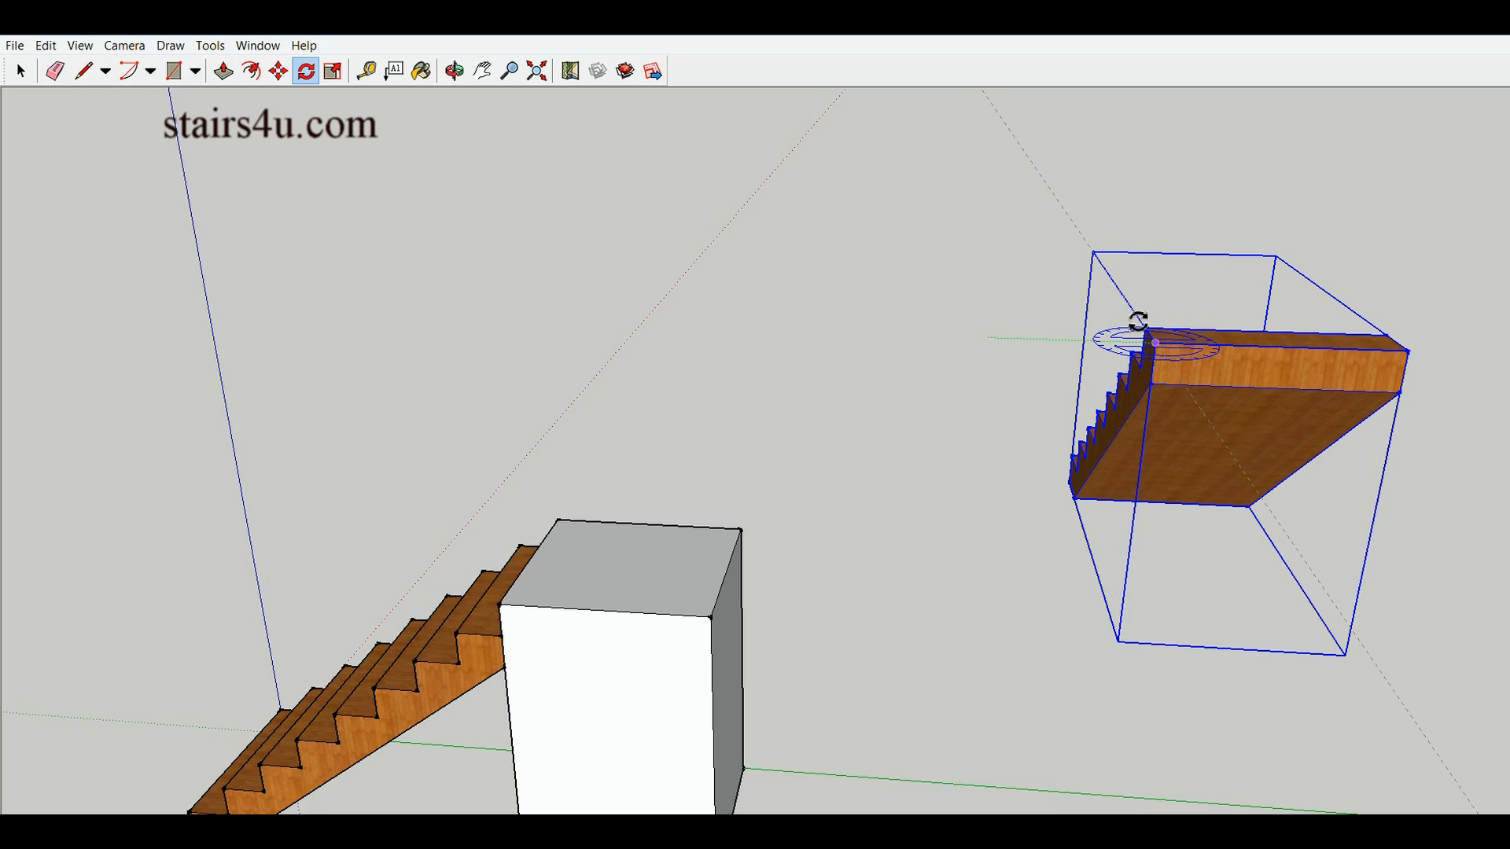
{"action": "left_click", "coordinate": [1138, 322]}
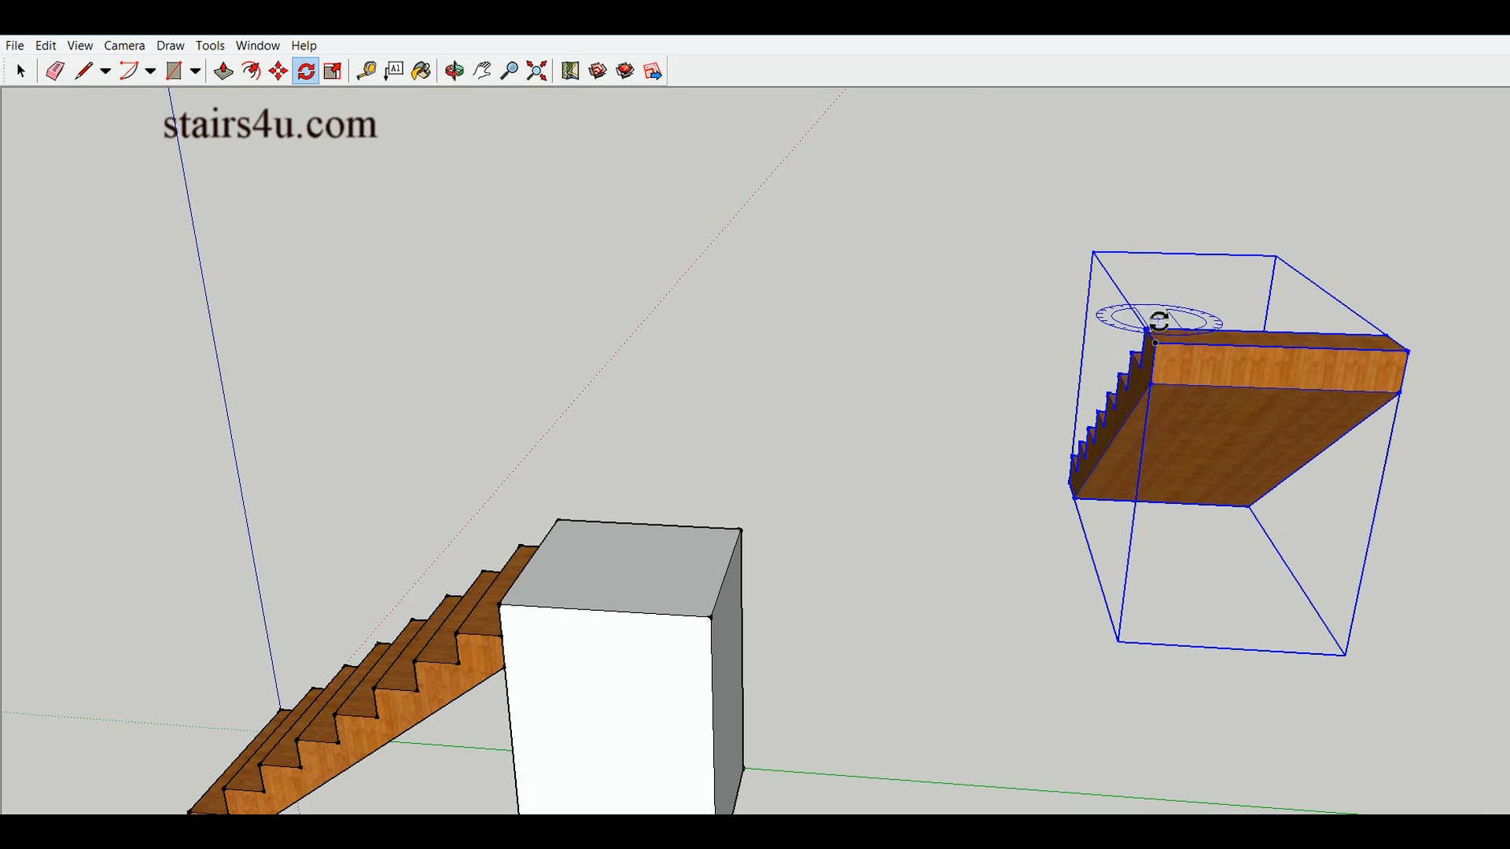
{"action": "left_click", "coordinate": [21, 72]}
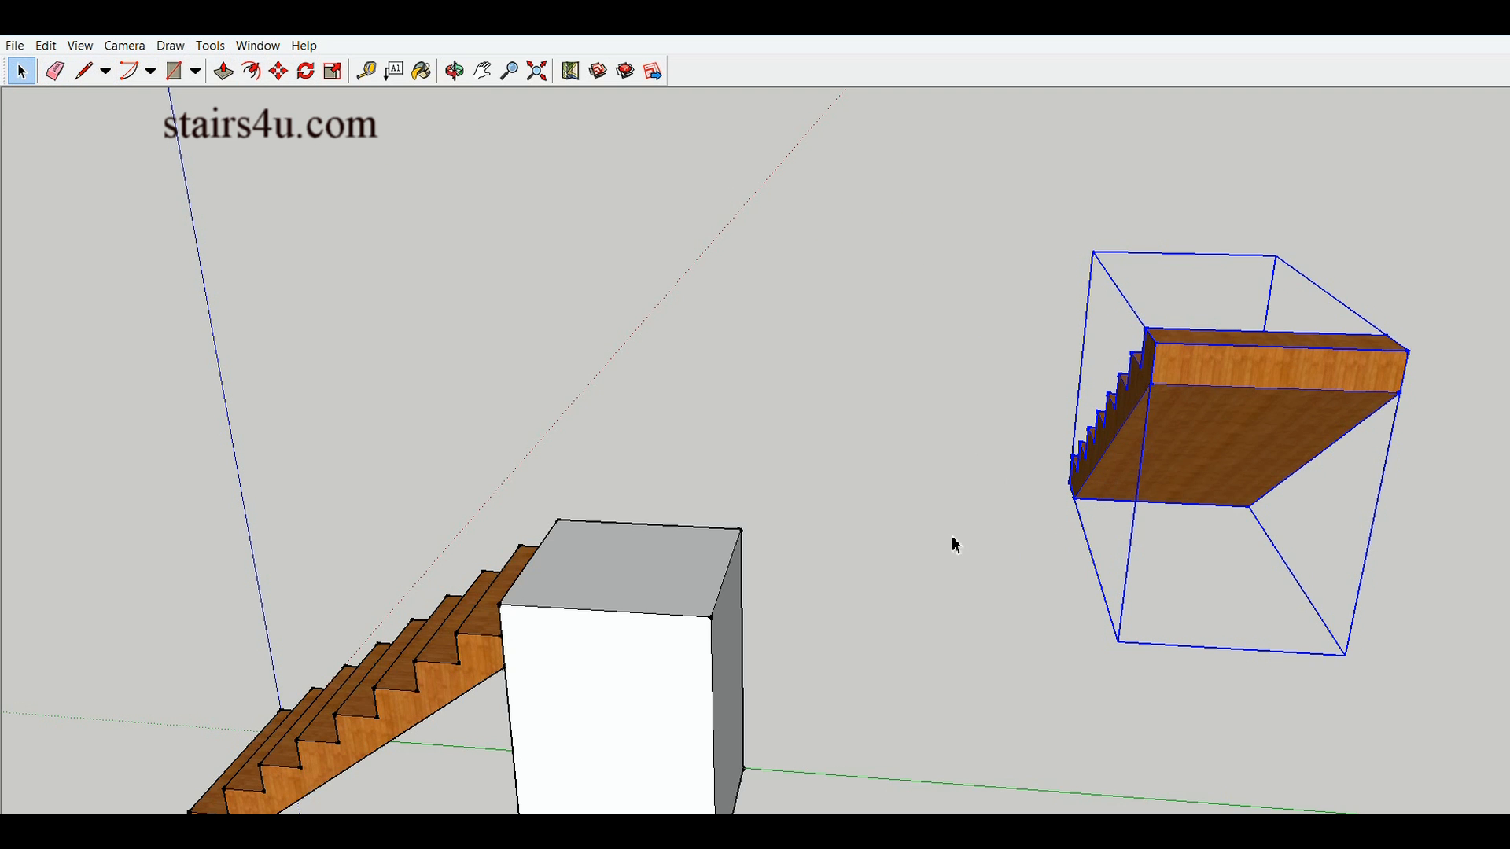
Move the rotated flight by its bottom front corner onto the landing's side, at the top corner beside the lower flight
{"action": "middle_click_drag", "start_coordinate": [1194, 641], "coordinate": [739, 553]}
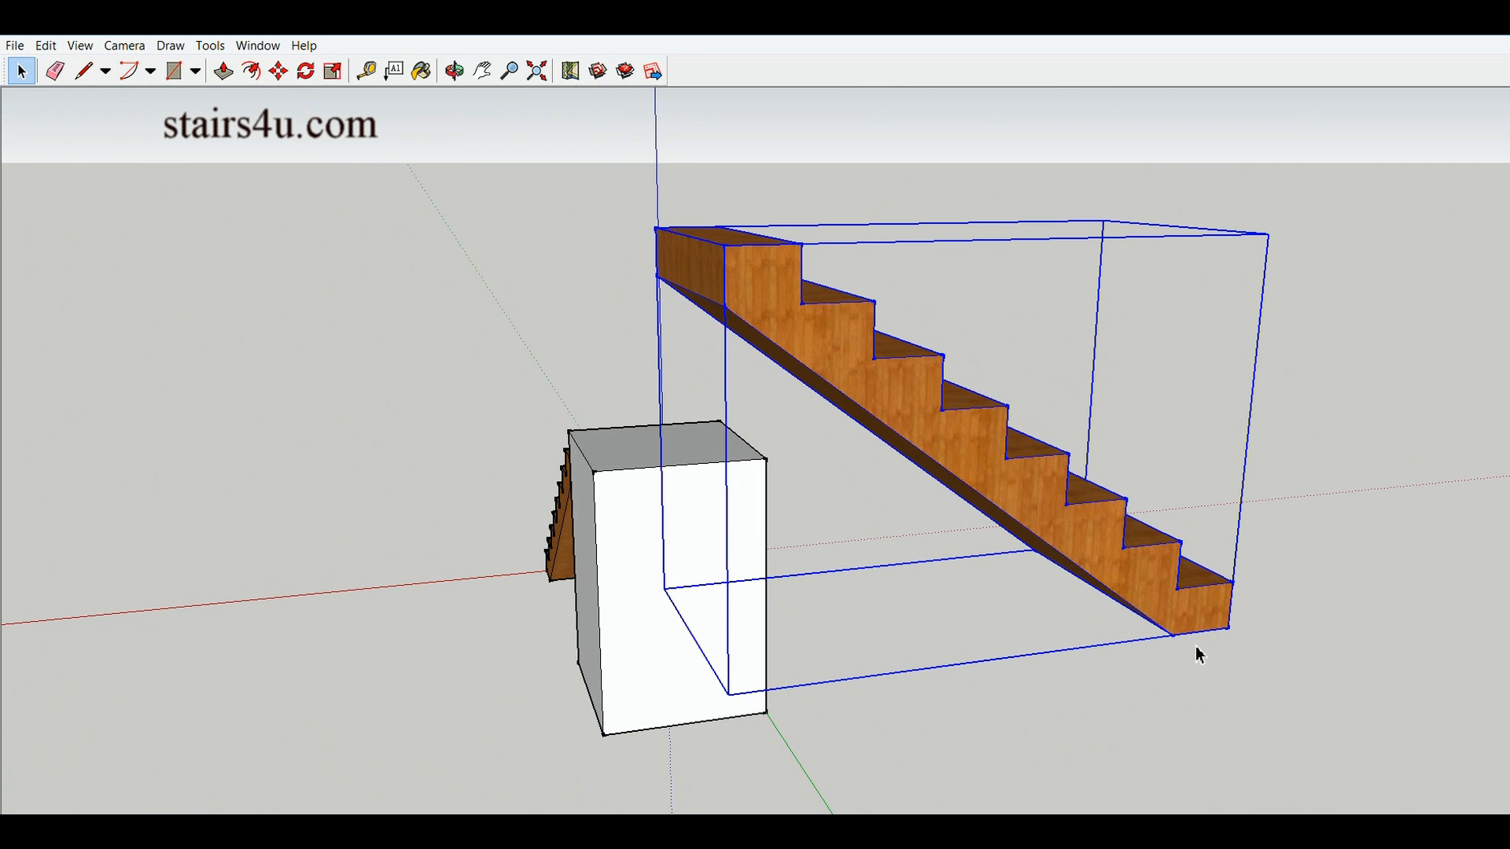
{"action": "key", "text": "m"}
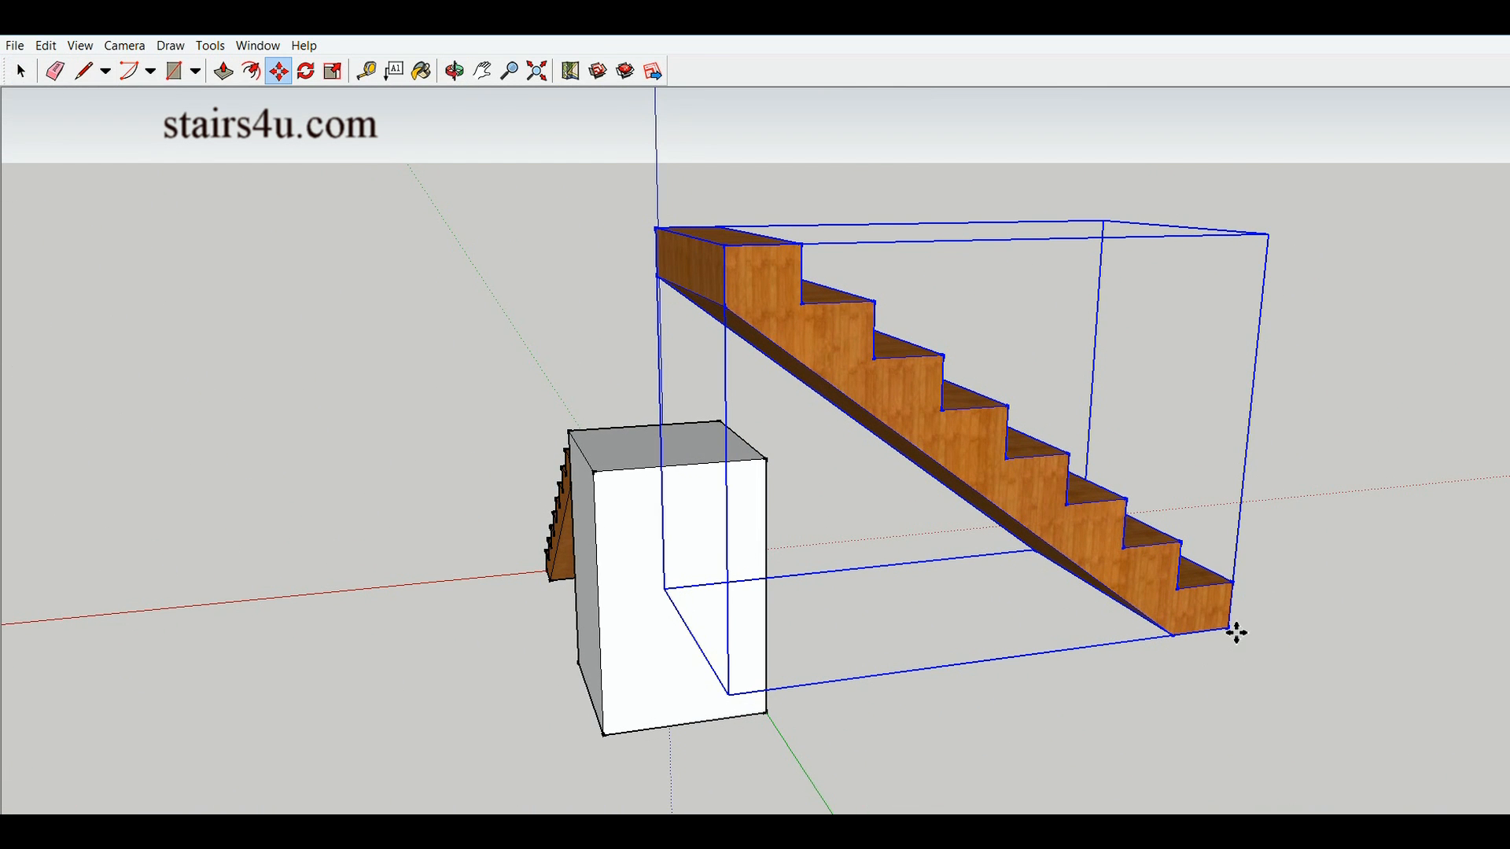
{"action": "left_click", "coordinate": [1231, 631]}
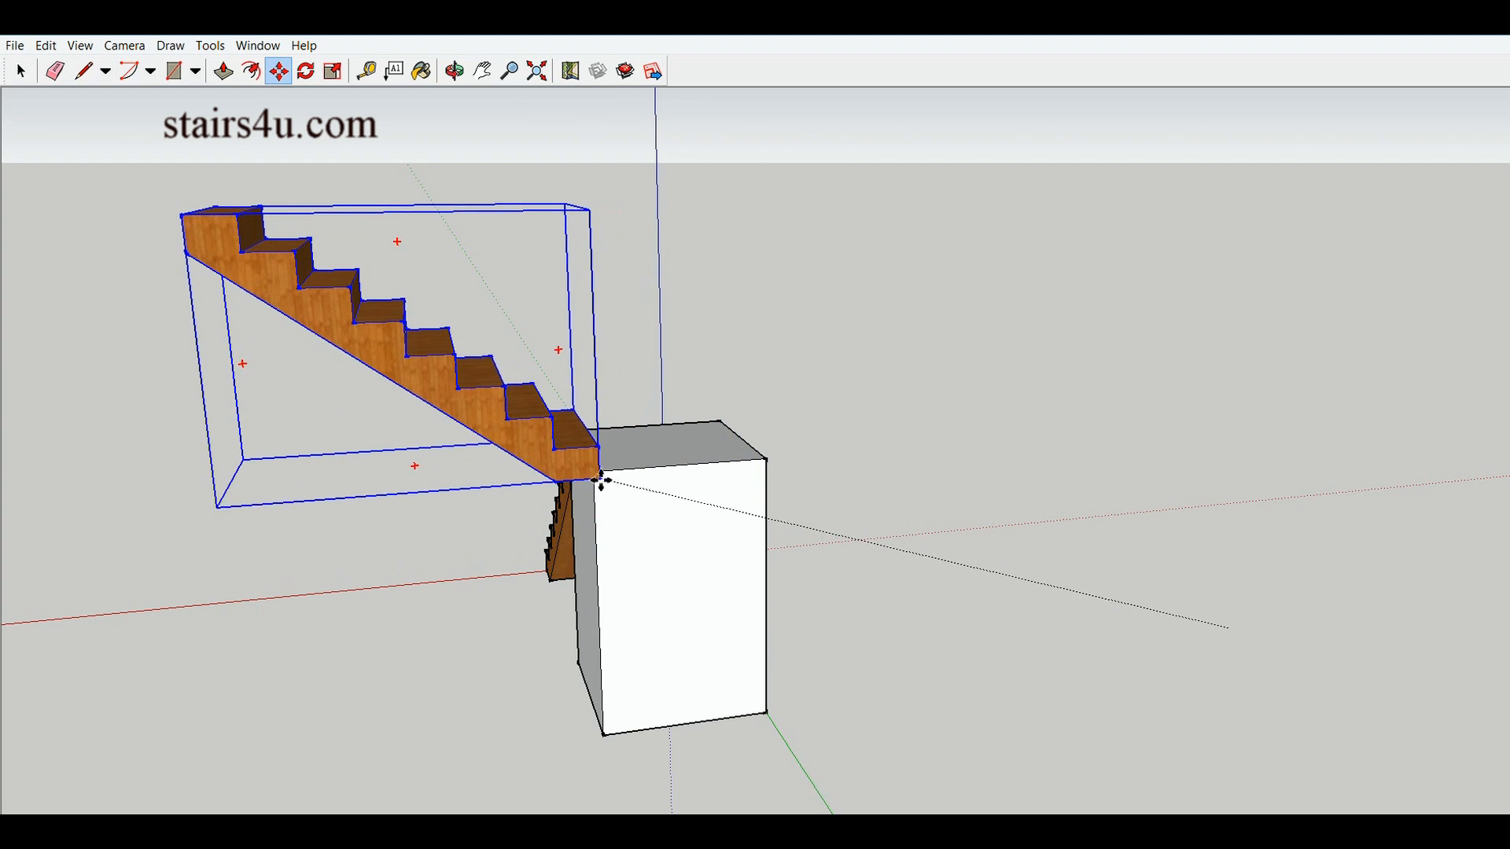
{"action": "left_click", "coordinate": [596, 473]}
Extend the landing's side face beneath the first step to the upper flight's rear bottom edge with Push/Pull
{"action": "middle_click_drag", "start_coordinate": [599, 478], "coordinate": [1195, 464]}
{"action": "middle_click_drag", "start_coordinate": [1168, 534], "coordinate": [954, 477], "text": "shift"}
{"action": "middle_click_drag", "start_coordinate": [843, 486], "coordinate": [933, 540]}
{"action": "scroll", "coordinate": [901, 496], "scroll_direction": "up", "scroll_amount": 3}
{"action": "middle_click_drag", "start_coordinate": [788, 508], "coordinate": [812, 545], "text": "shift"}
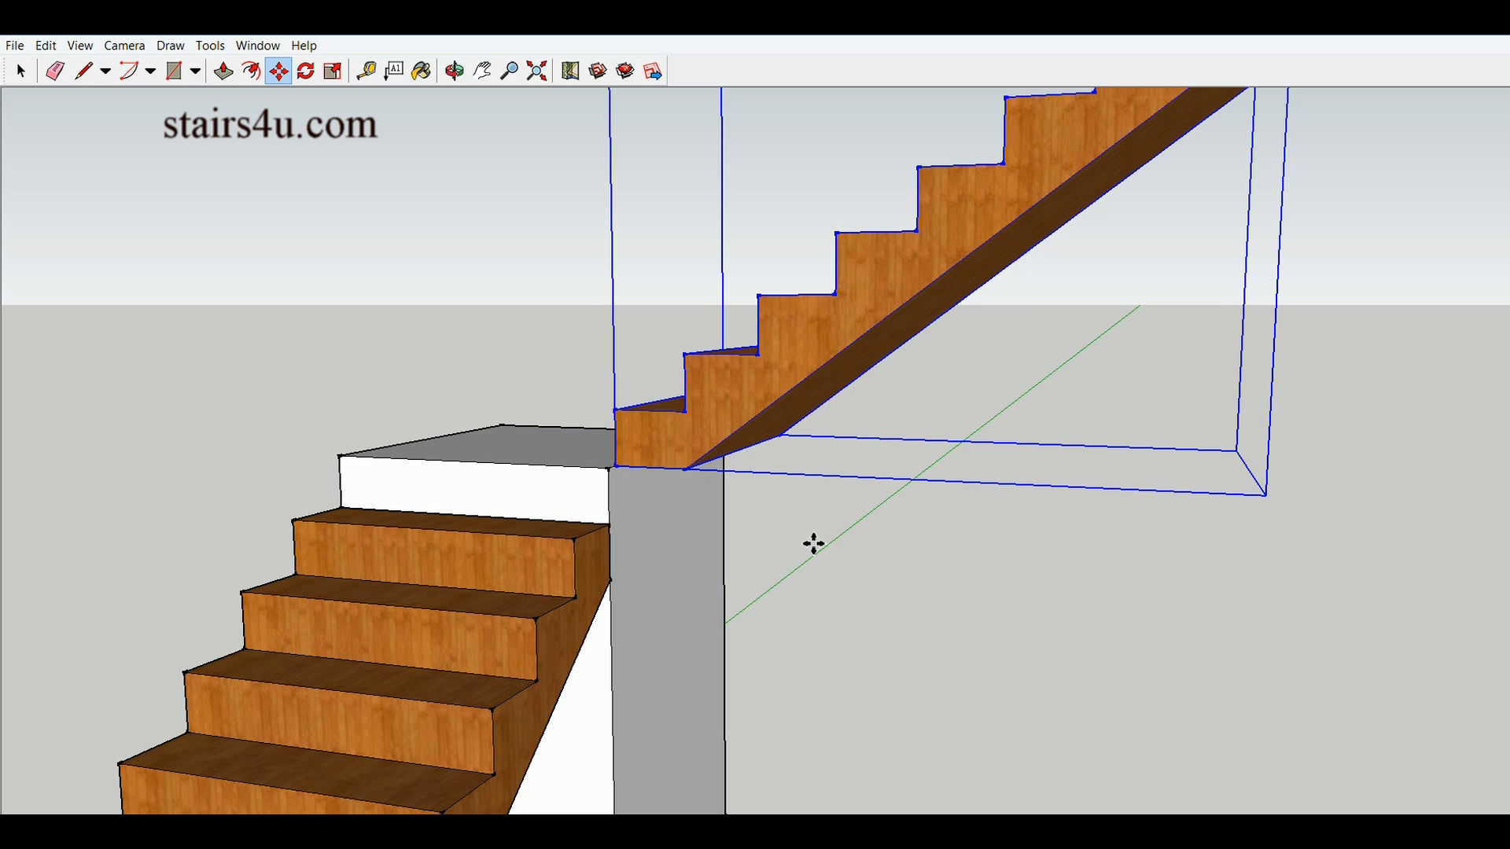
{"action": "left_click", "coordinate": [224, 72]}
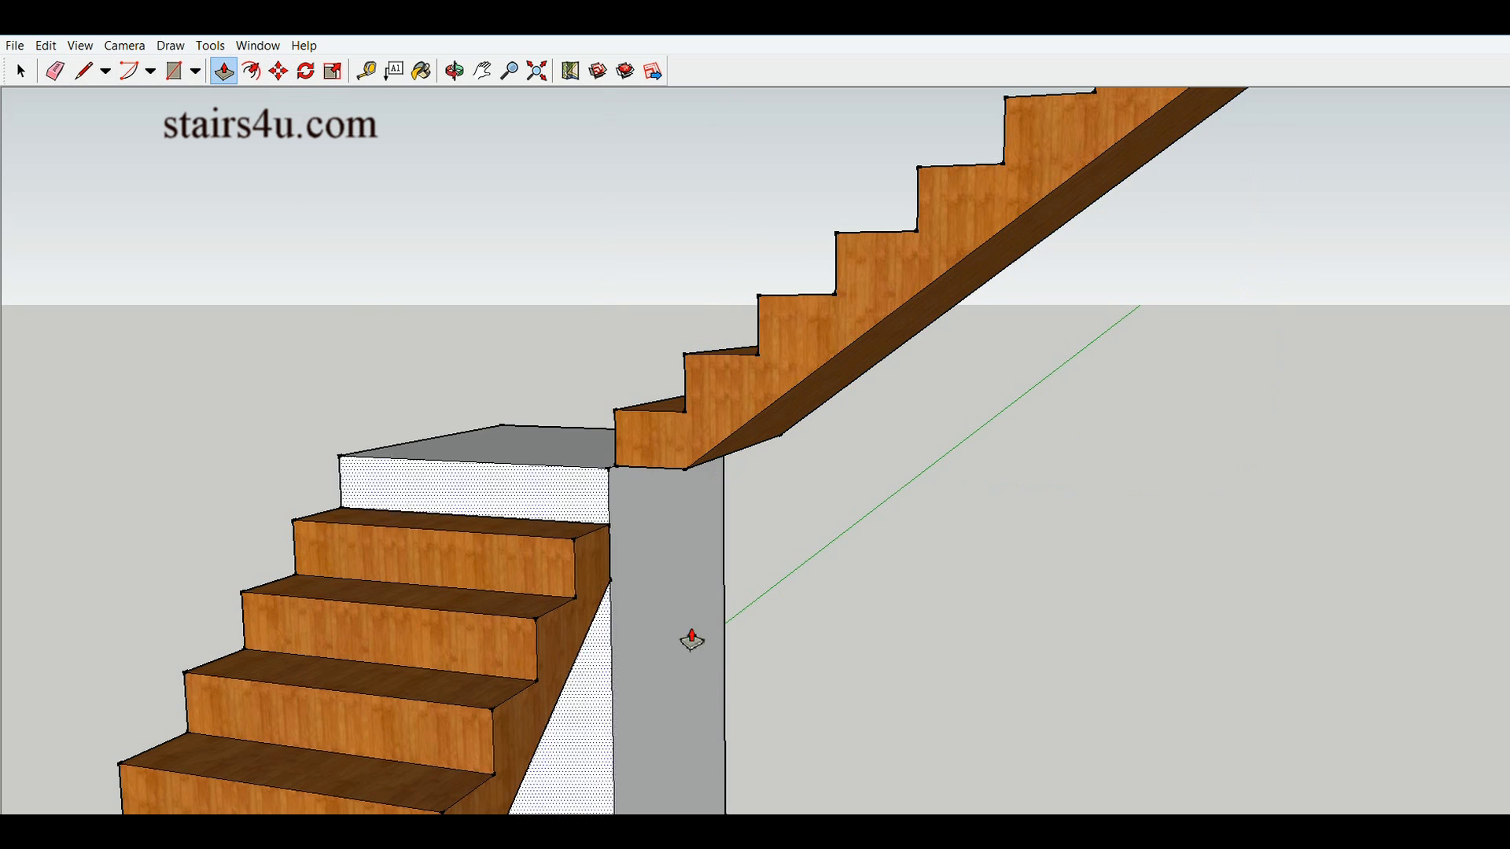
{"action": "left_click_drag", "start_coordinate": [621, 490], "coordinate": [689, 475]}
Move the upper flight by its rear bottom corner onto the landing's front top corner, flush with the landing's front face
{"action": "middle_click_drag", "start_coordinate": [873, 624], "coordinate": [495, 634]}
{"action": "mouse_move", "coordinate": [920, 676]}
{"action": "middle_mouse_down"}
{"action": "mouse_move", "coordinate": [644, 667]}
{"action": "mouse_move", "coordinate": [522, 640]}
{"action": "mouse_move", "coordinate": [930, 687]}
{"action": "middle_mouse_up"}
{"action": "middle_click_drag", "start_coordinate": [533, 441], "coordinate": [670, 556]}
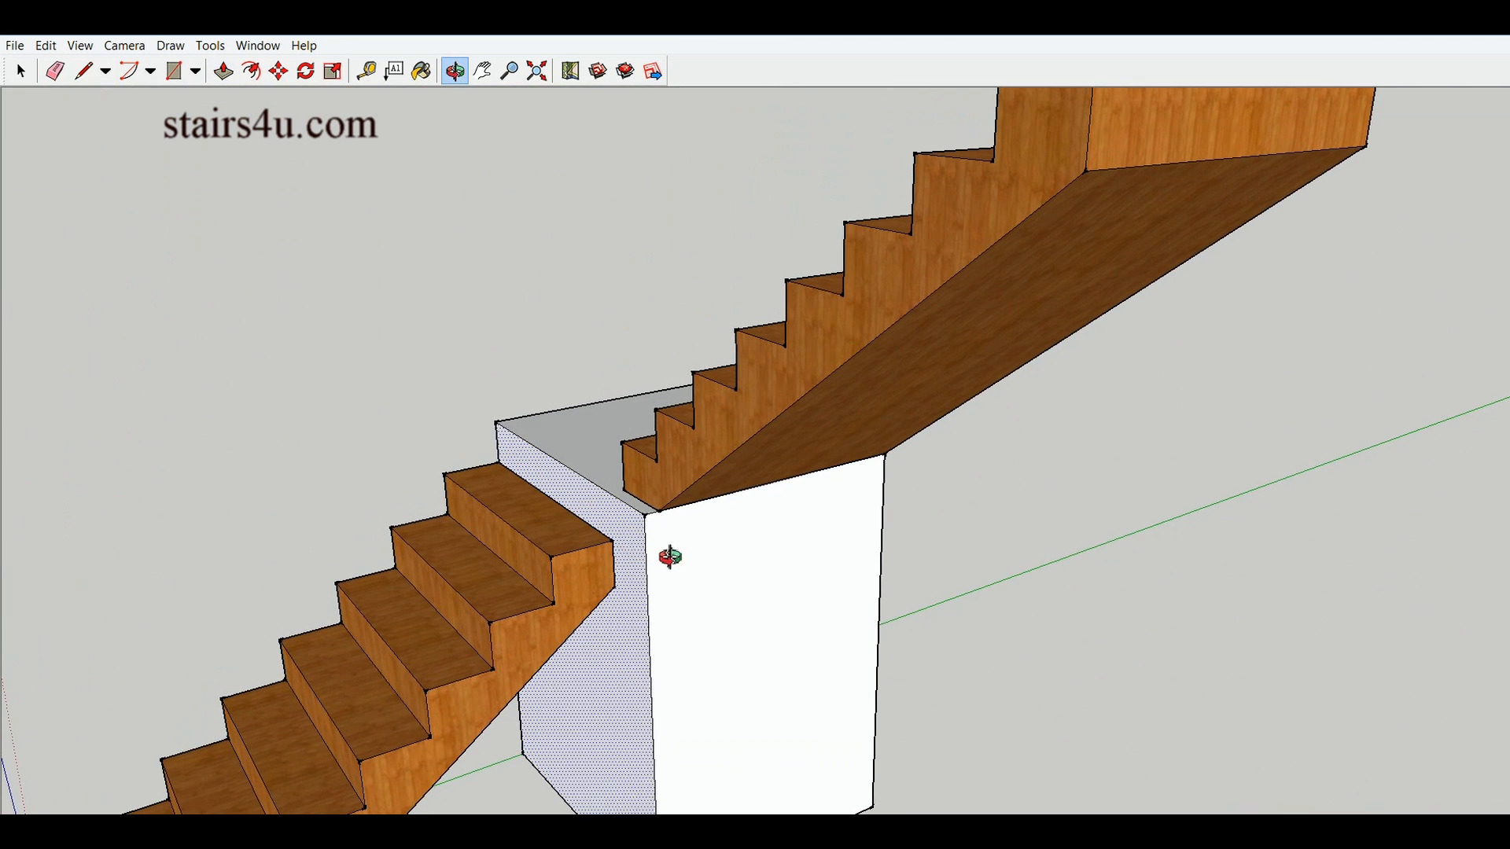
{"action": "key", "text": "space"}
{"action": "left_click", "coordinate": [686, 481]}
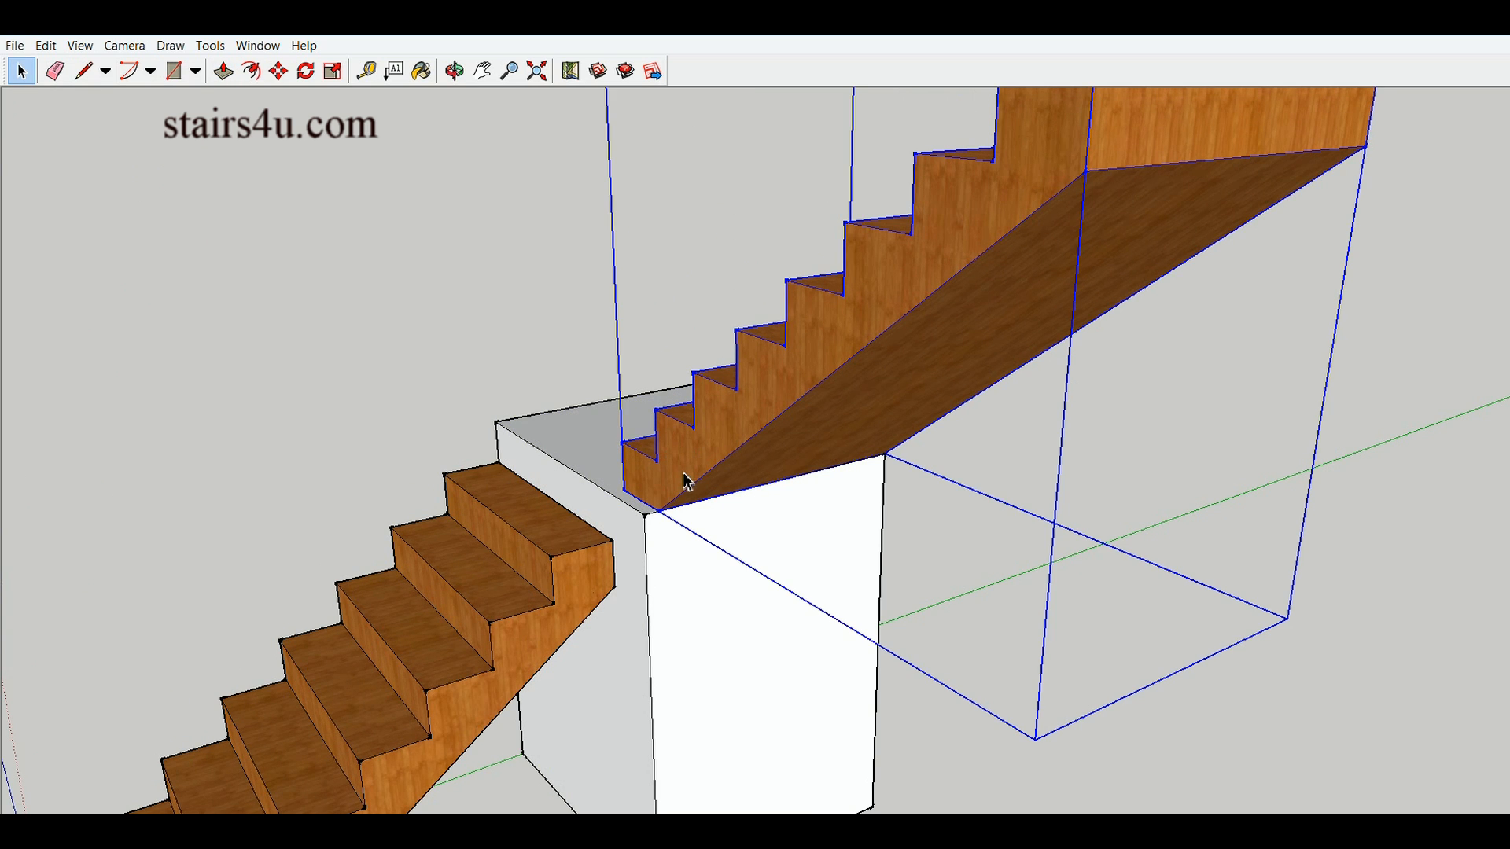
{"action": "key", "text": "m"}
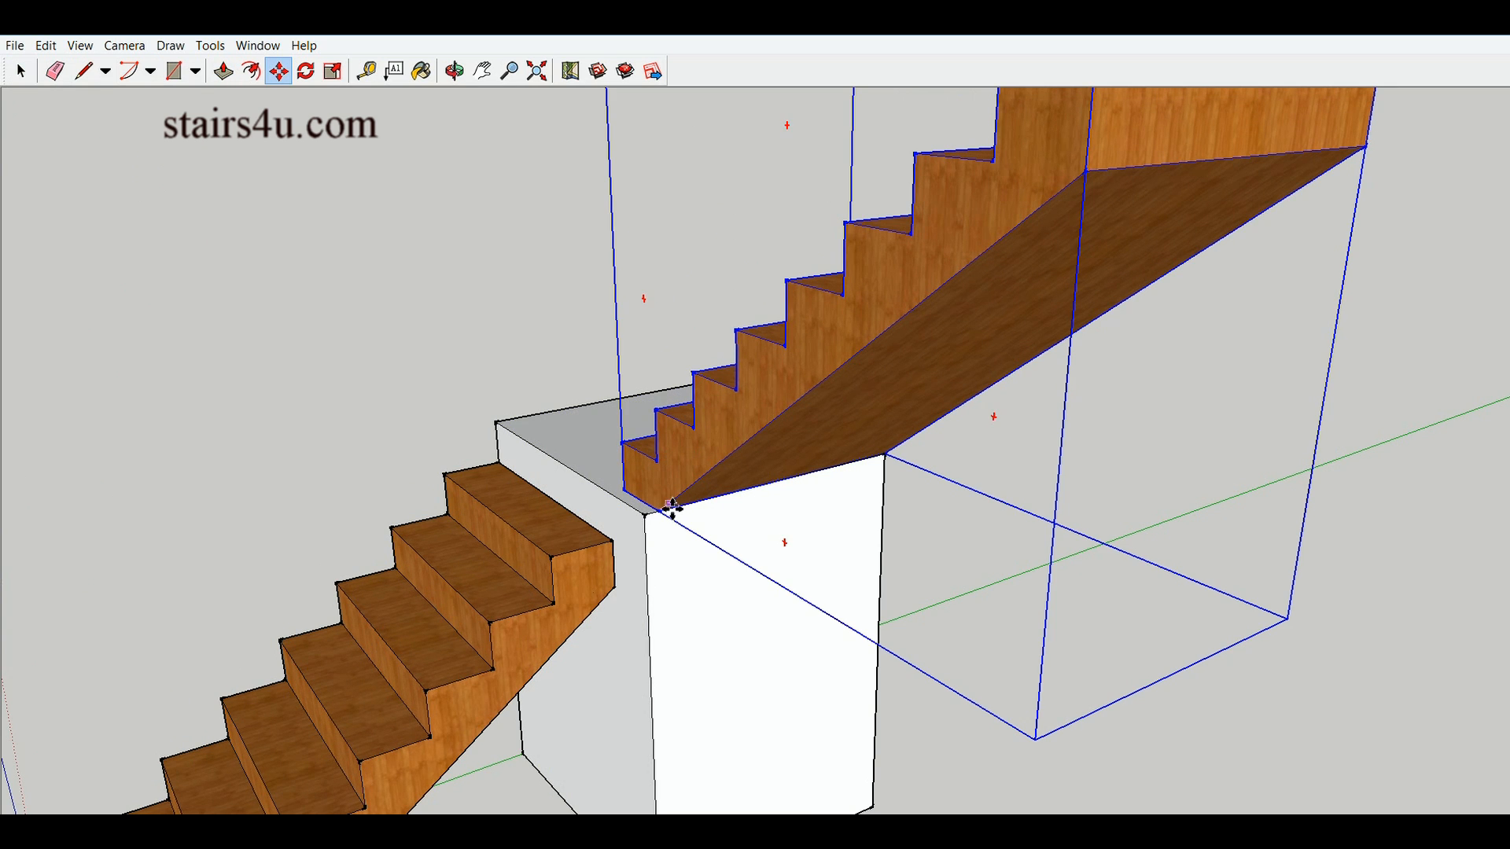
{"action": "left_click", "coordinate": [664, 515]}
{"action": "left_click", "coordinate": [650, 516]}
Push the landing's far face inward to line up with the side of the upper flight
{"action": "middle_click_drag", "start_coordinate": [1017, 714], "coordinate": [787, 713]}
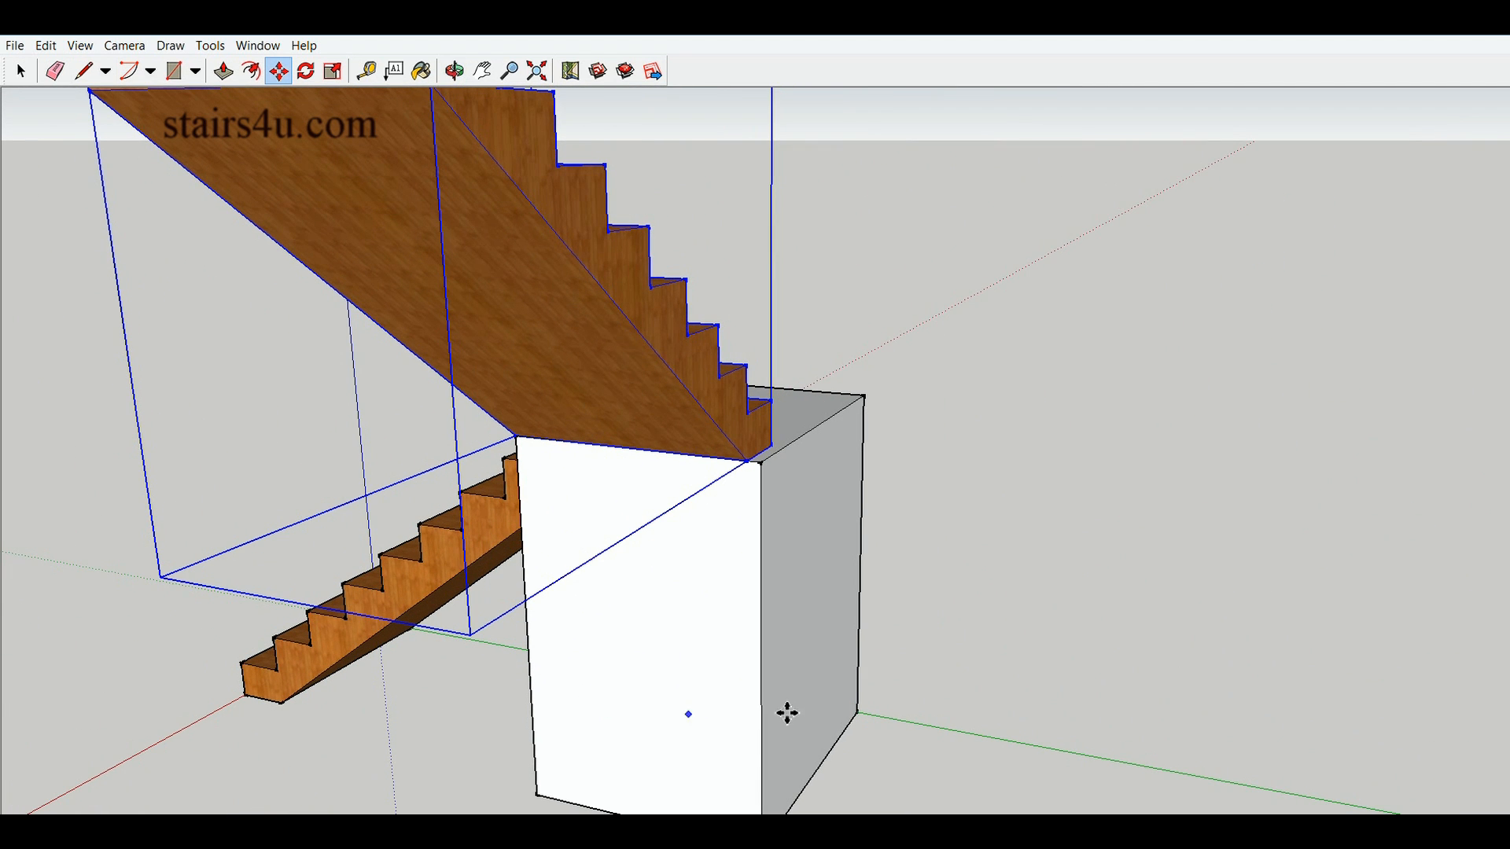
{"action": "middle_click_drag", "start_coordinate": [878, 674], "coordinate": [857, 699]}
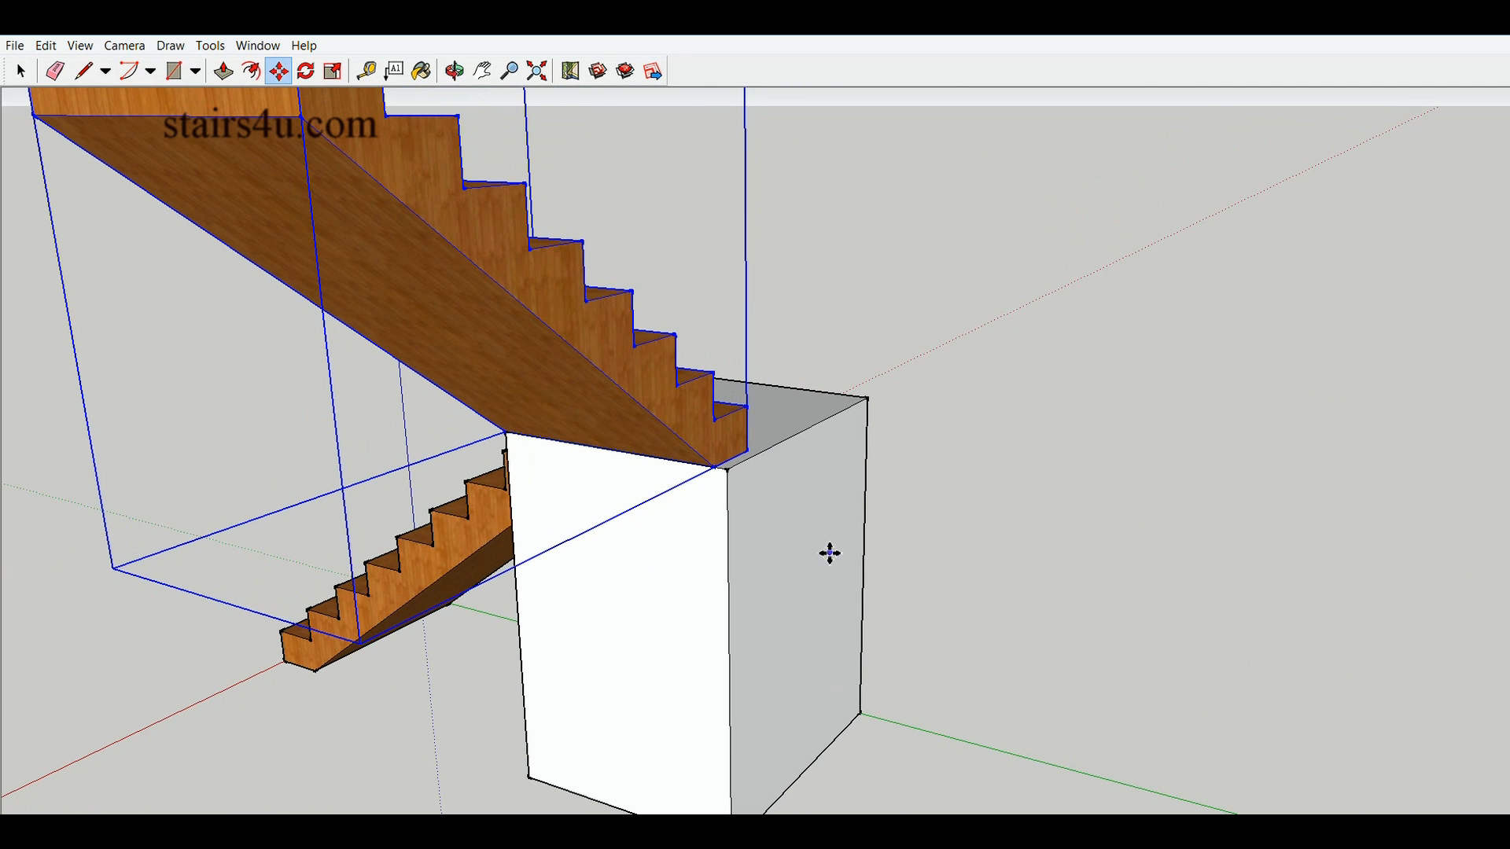
{"action": "left_click", "coordinate": [224, 74]}
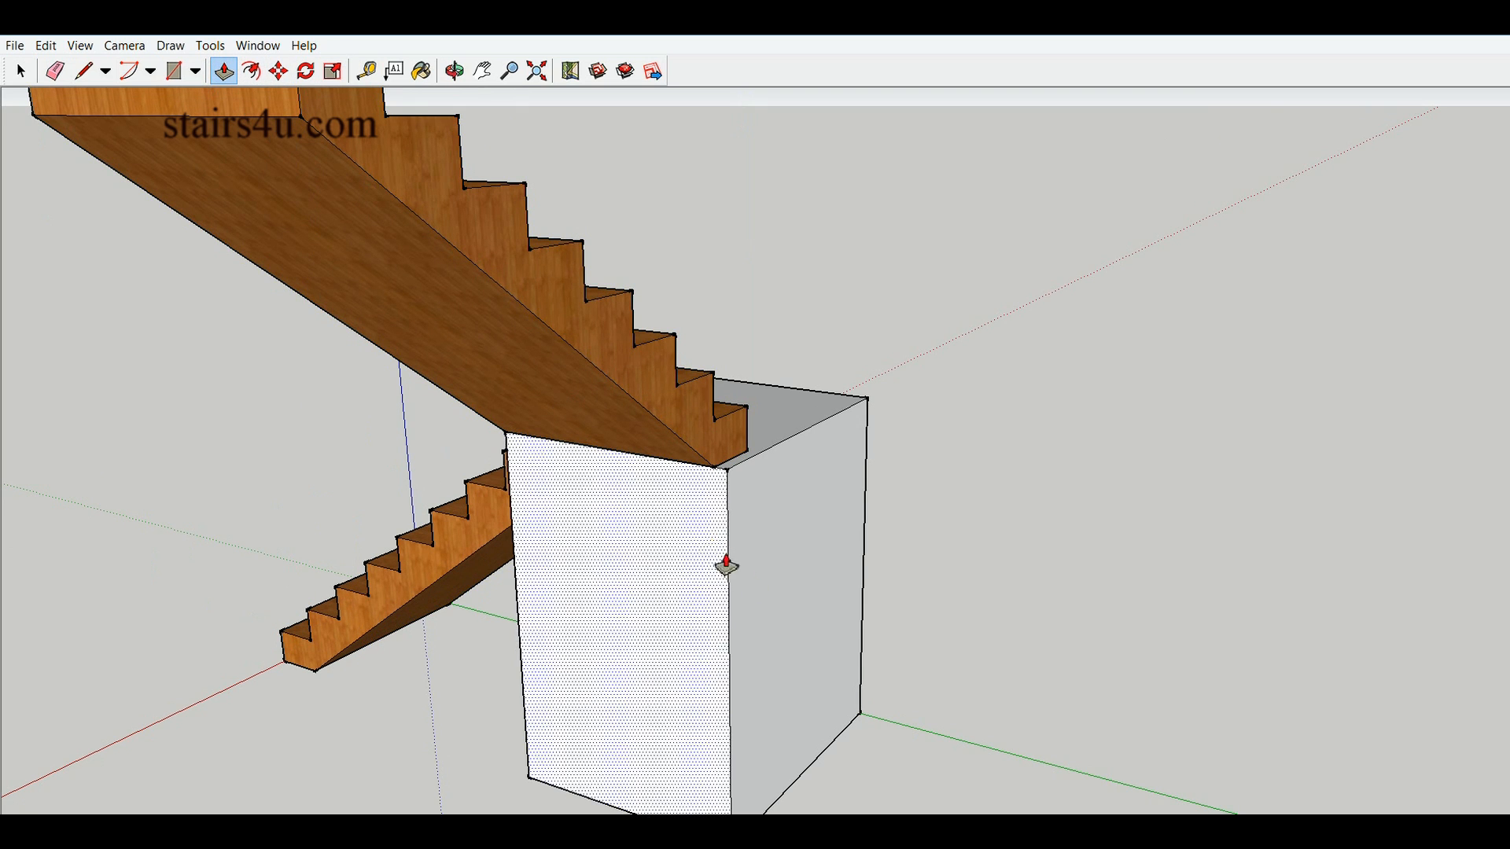
{"action": "left_click", "coordinate": [760, 489]}
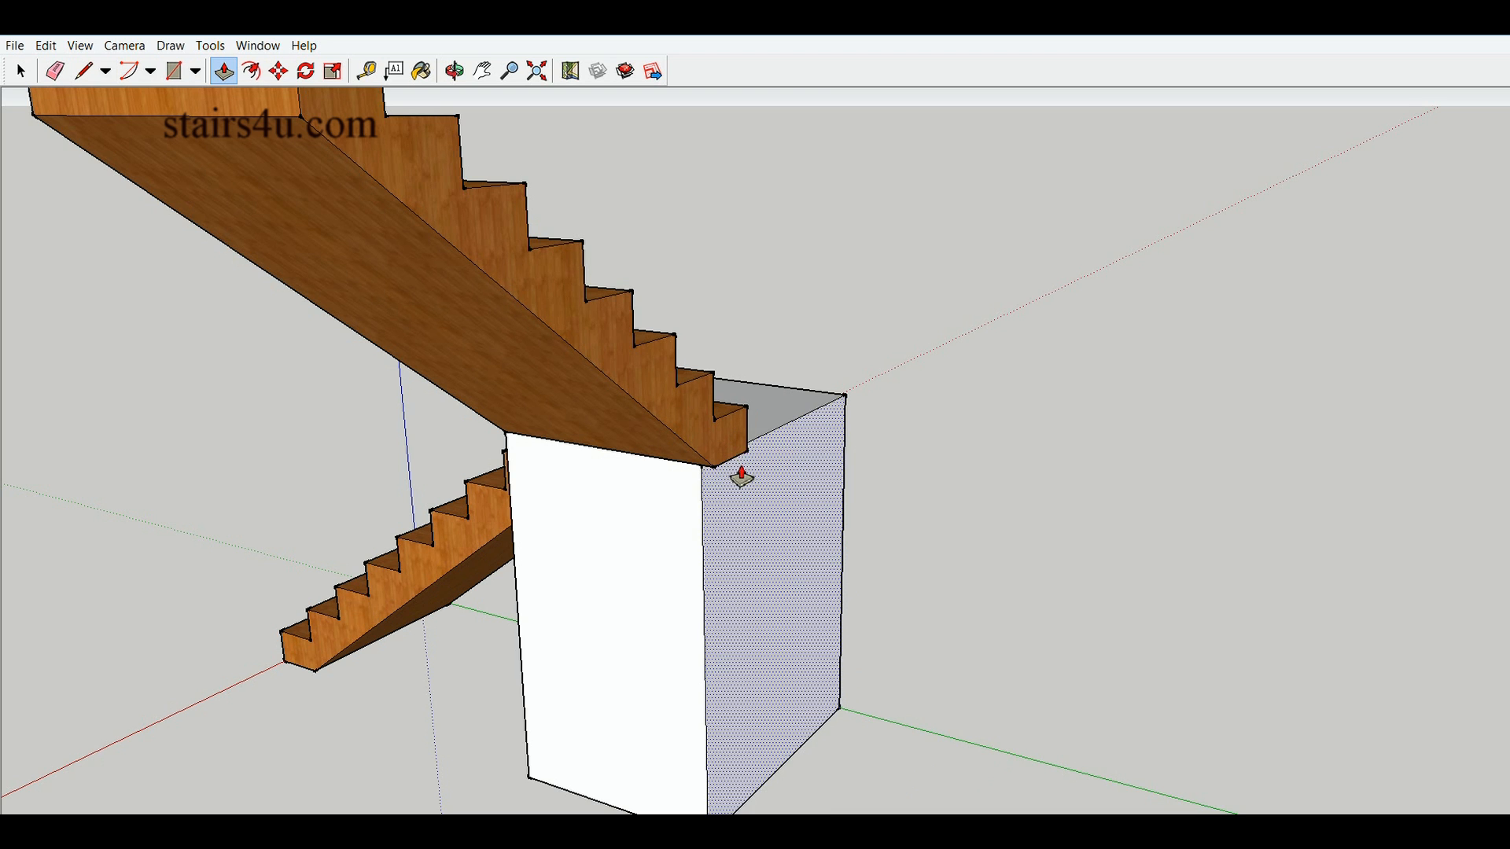
{"action": "left_click", "coordinate": [736, 442]}
{"action": "middle_click_drag", "start_coordinate": [886, 590], "coordinate": [1021, 599]}
{"action": "middle_click_drag", "start_coordinate": [512, 563], "coordinate": [975, 616]}
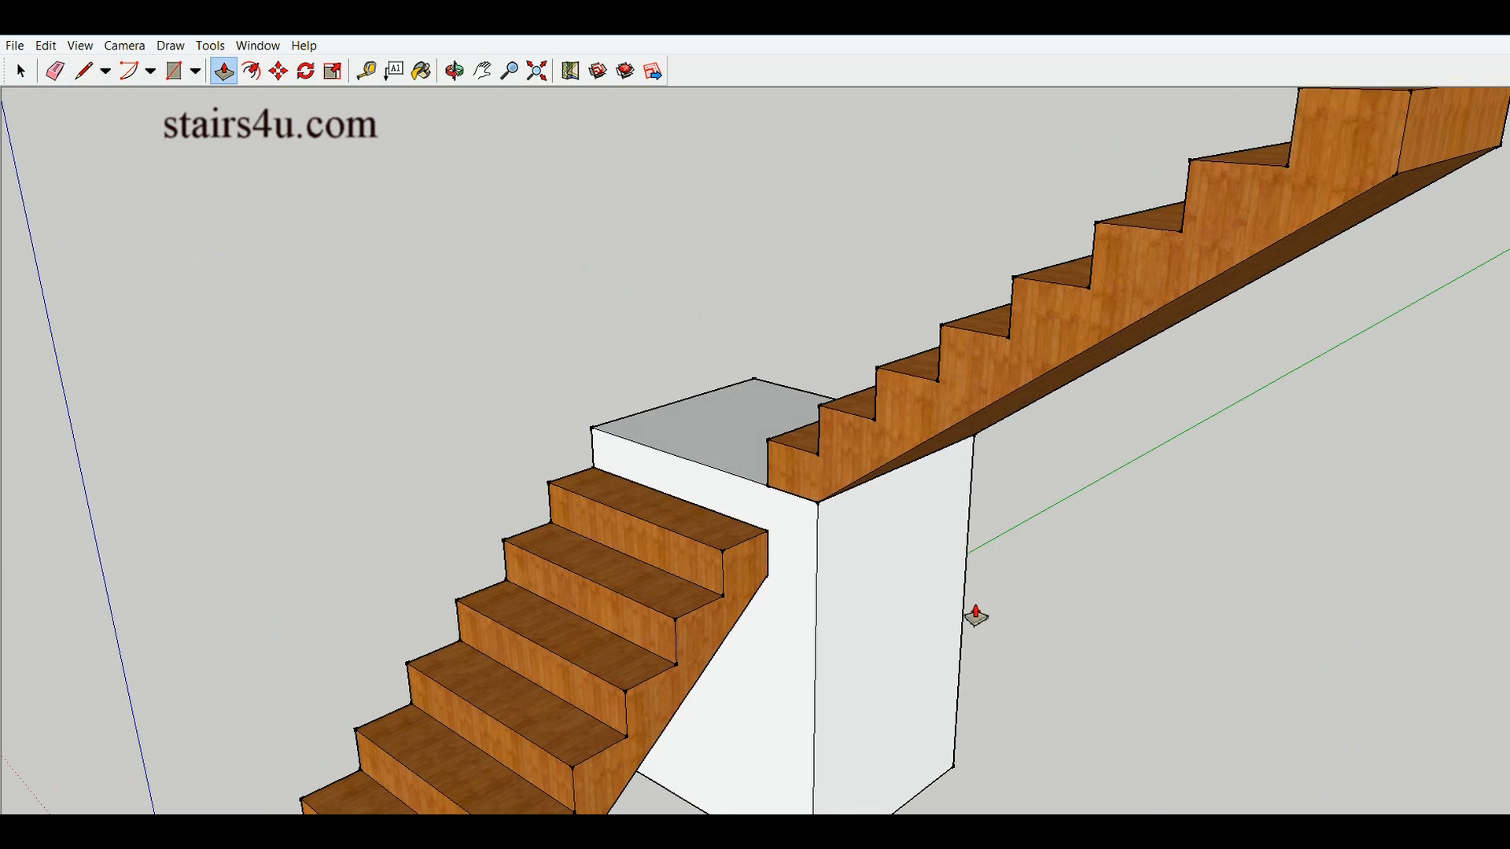
{"action": "scroll", "coordinate": [976, 615], "scroll_direction": "down", "scroll_amount": 3}
{"action": "scroll", "coordinate": [987, 637], "scroll_direction": "up", "scroll_amount": 2}
{"action": "middle_click_drag", "start_coordinate": [1024, 681], "coordinate": [937, 546], "text": "shift"}
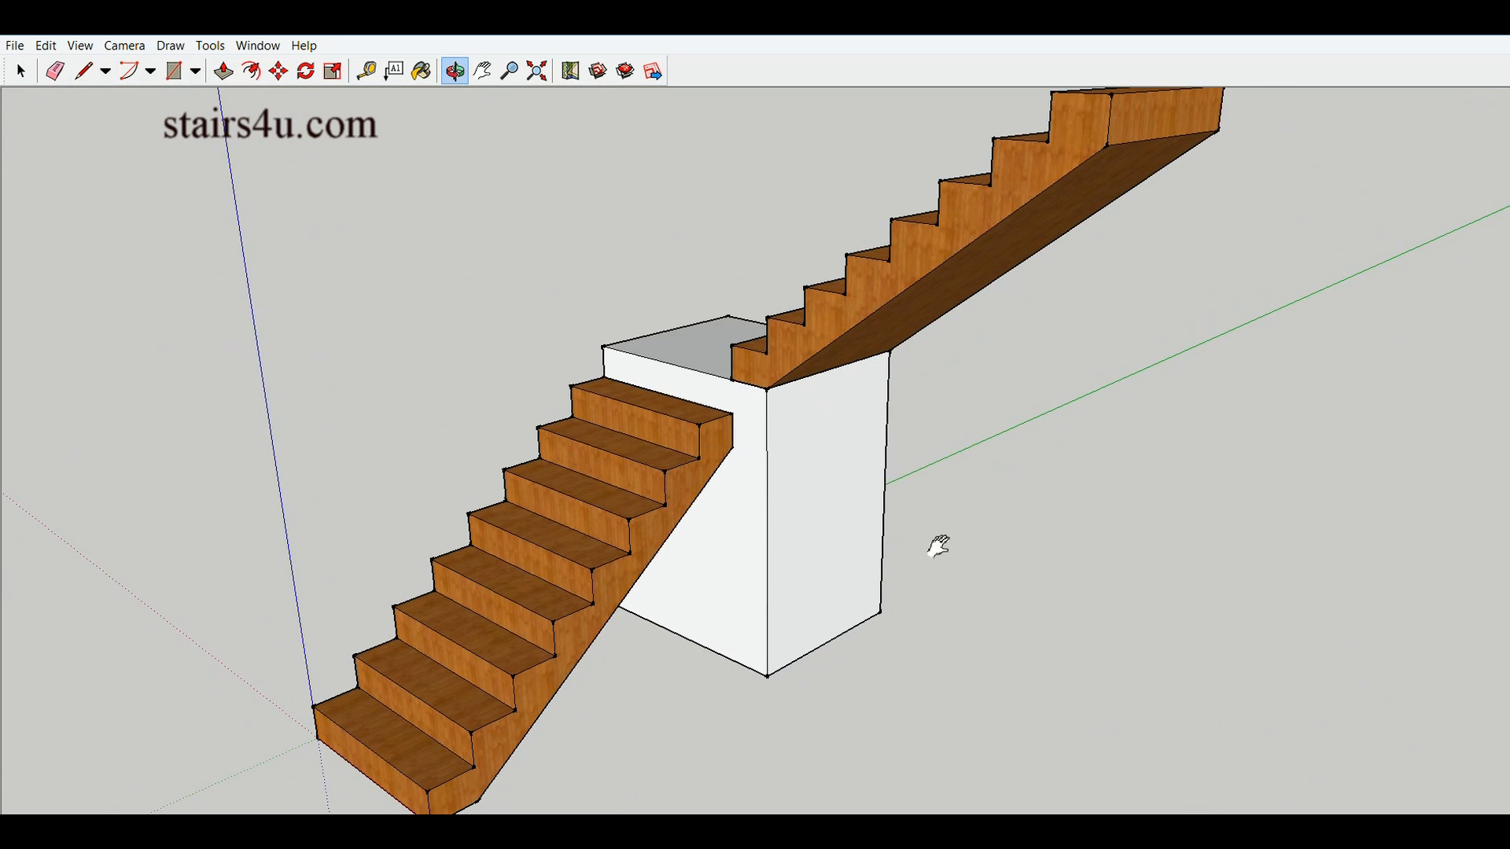
Examine how the upper flight meets the landing from the stairway's far side
{"action": "scroll", "coordinate": [920, 607], "scroll_direction": "down", "scroll_amount": 1}
{"action": "mouse_move", "coordinate": [852, 627]}
{"action": "middle_mouse_down", "text": "shift"}
{"action": "mouse_move", "coordinate": [797, 637]}
{"action": "mouse_move", "coordinate": [889, 610]}
{"action": "mouse_move", "coordinate": [852, 616]}
{"action": "middle_mouse_up", "text": "shift"}
{"action": "scroll", "coordinate": [864, 623], "scroll_direction": "down", "scroll_amount": 1}
{"action": "scroll", "coordinate": [778, 620], "scroll_direction": "down", "scroll_amount": 1}
{"action": "middle_click_drag", "start_coordinate": [734, 616], "coordinate": [1027, 684]}
{"action": "middle_click_drag", "start_coordinate": [532, 611], "coordinate": [879, 689]}
{"action": "middle_click_drag", "start_coordinate": [708, 653], "coordinate": [1001, 640]}
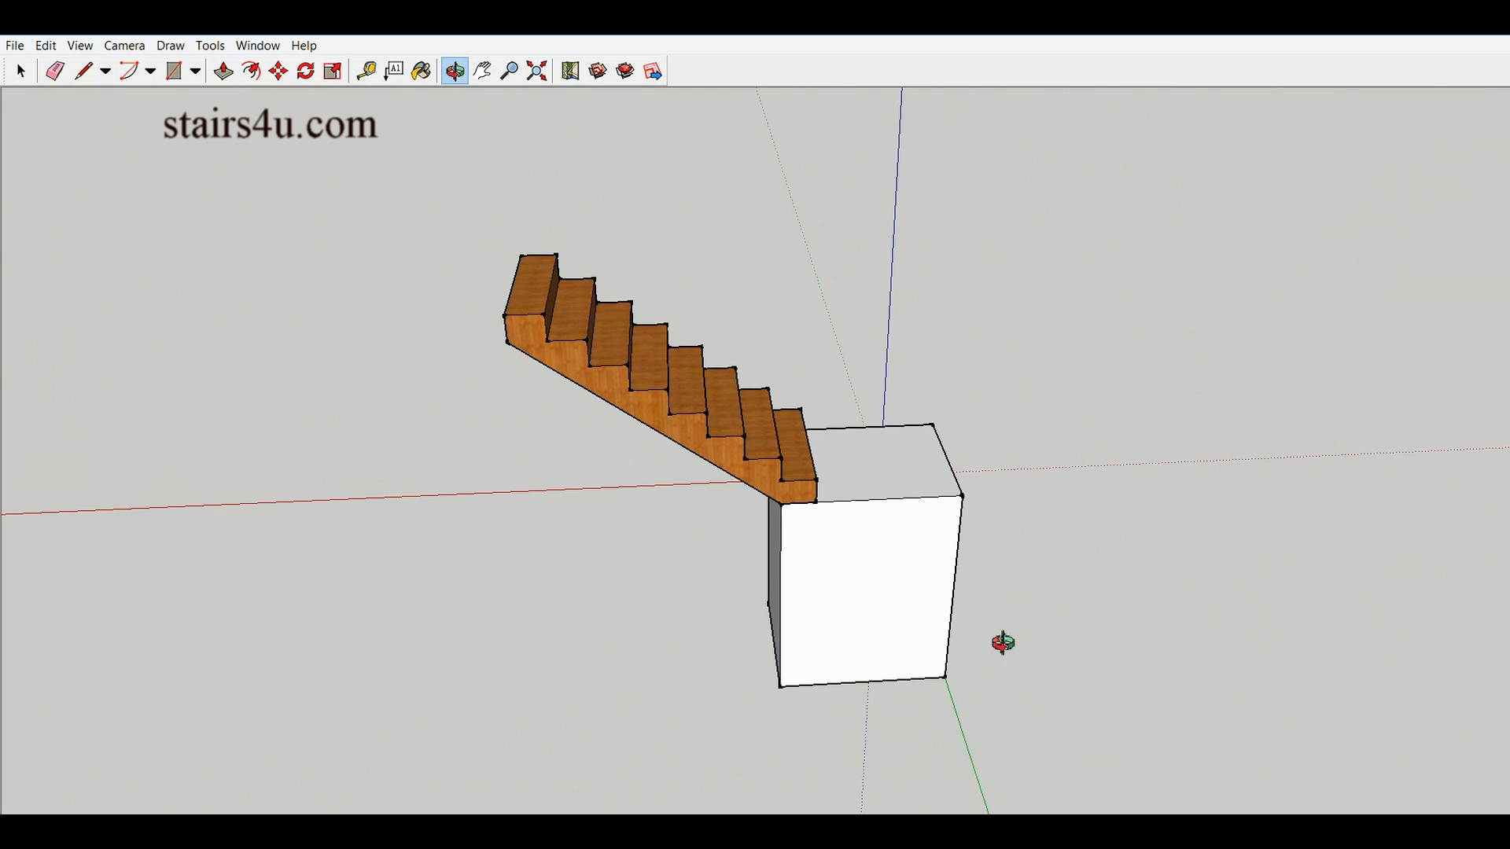
{"action": "middle_click_drag", "start_coordinate": [707, 624], "coordinate": [853, 647]}
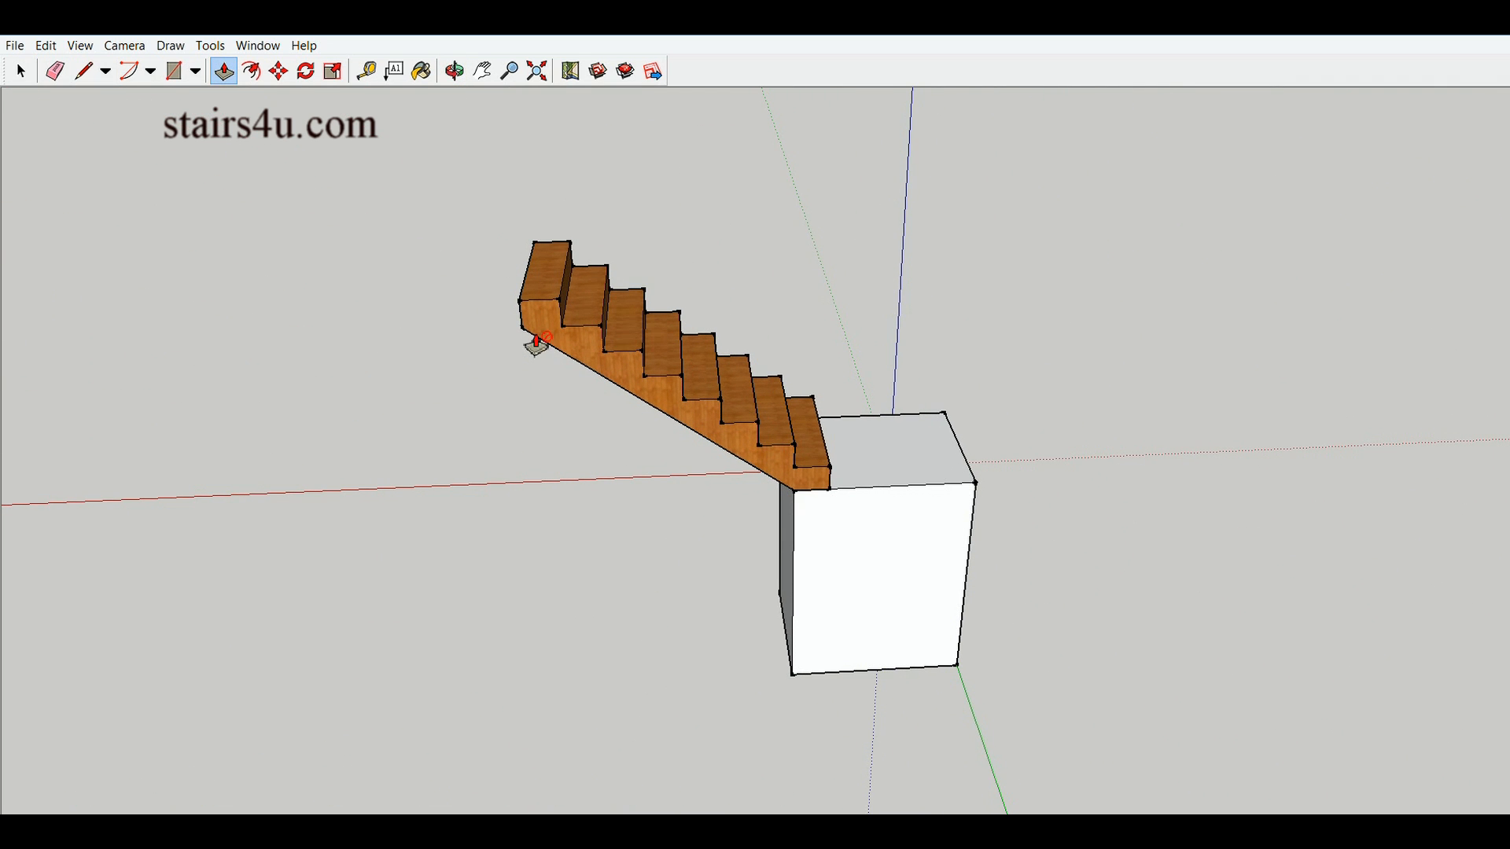
{"action": "middle_click_drag", "start_coordinate": [540, 485], "coordinate": [708, 545]}
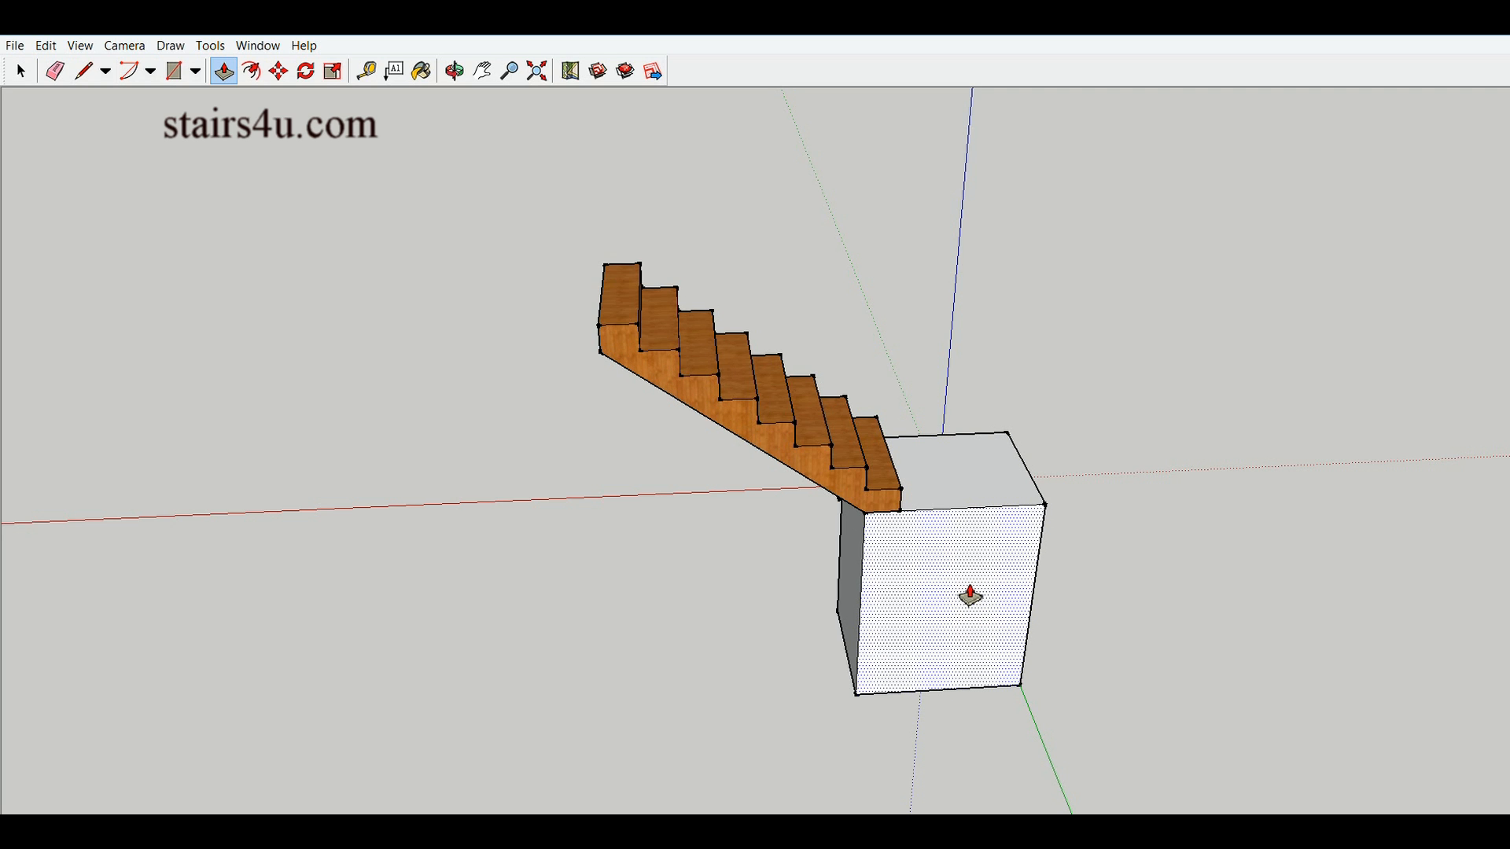
Select all connected faces and edges of the landing block and make them a group
{"action": "key", "text": "space"}
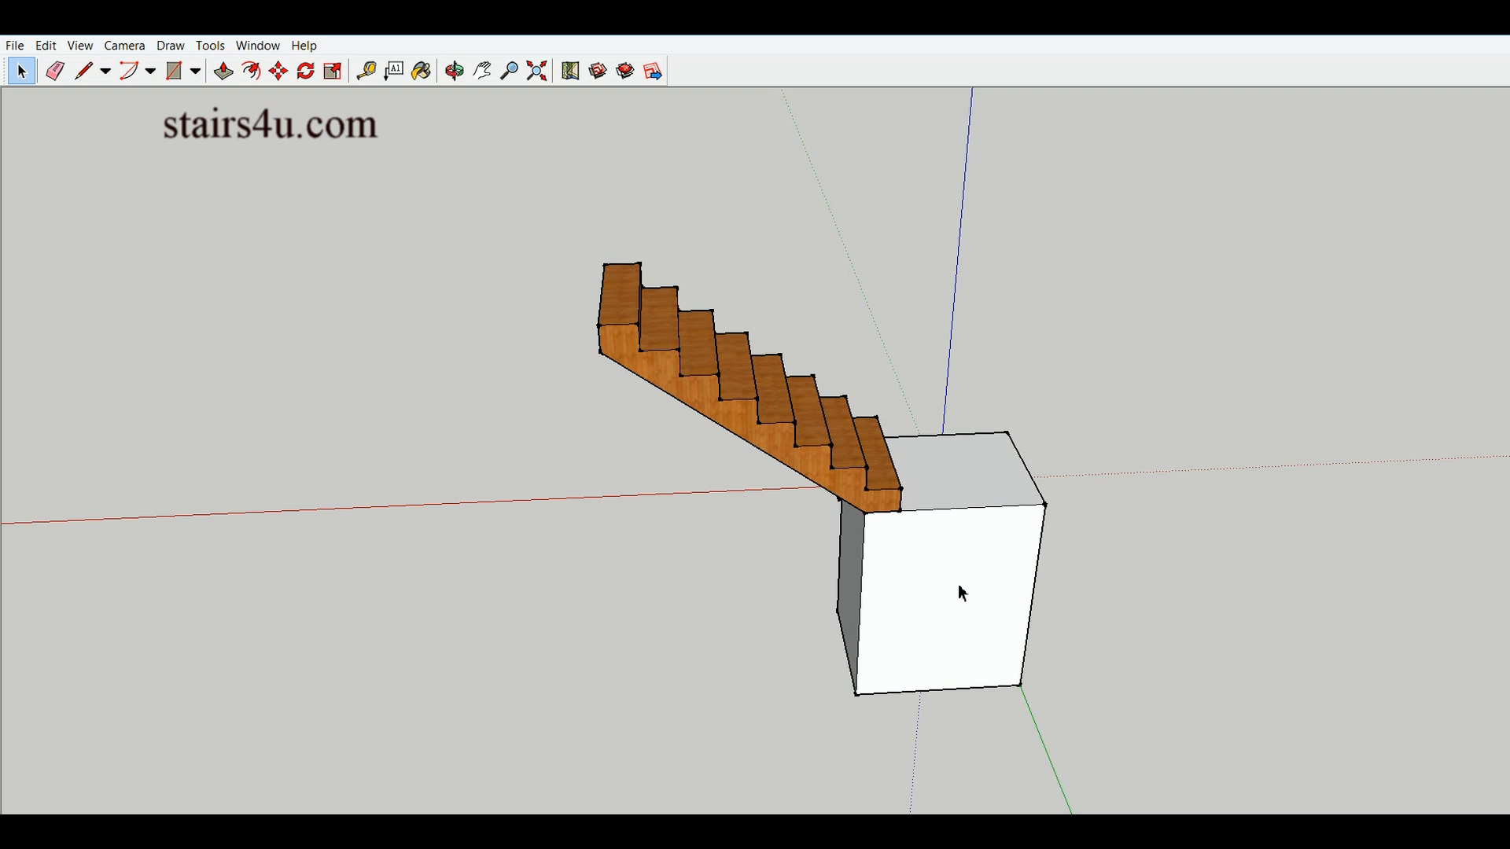
{"action": "left_click", "coordinate": [958, 582]}
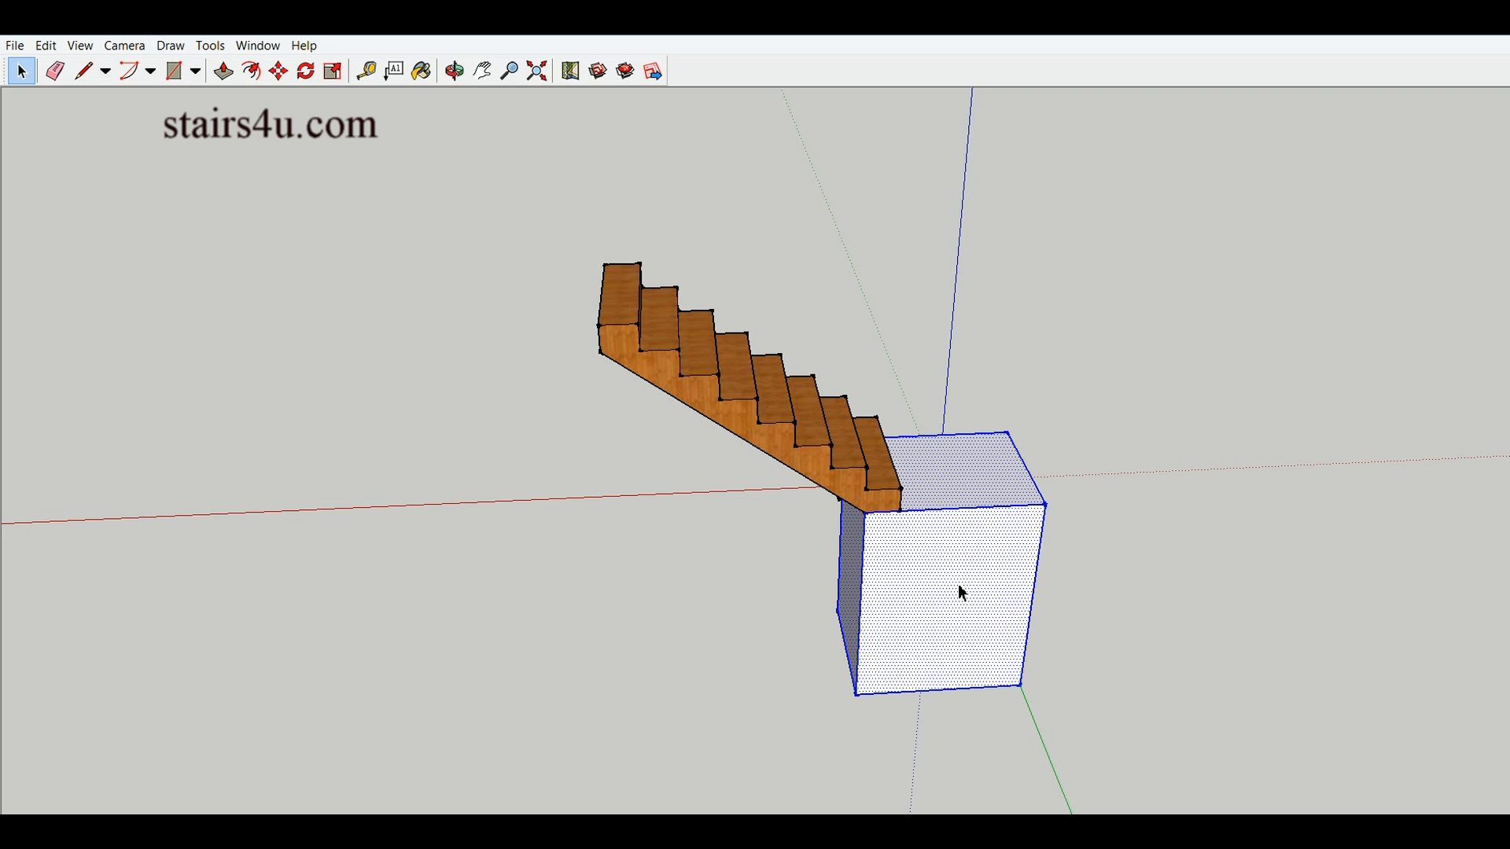
{"action": "left_click", "coordinate": [958, 585]}
{"action": "left_click", "coordinate": [959, 585]}
{"action": "left_click", "coordinate": [959, 585]}
{"action": "right_click", "coordinate": [959, 586]}
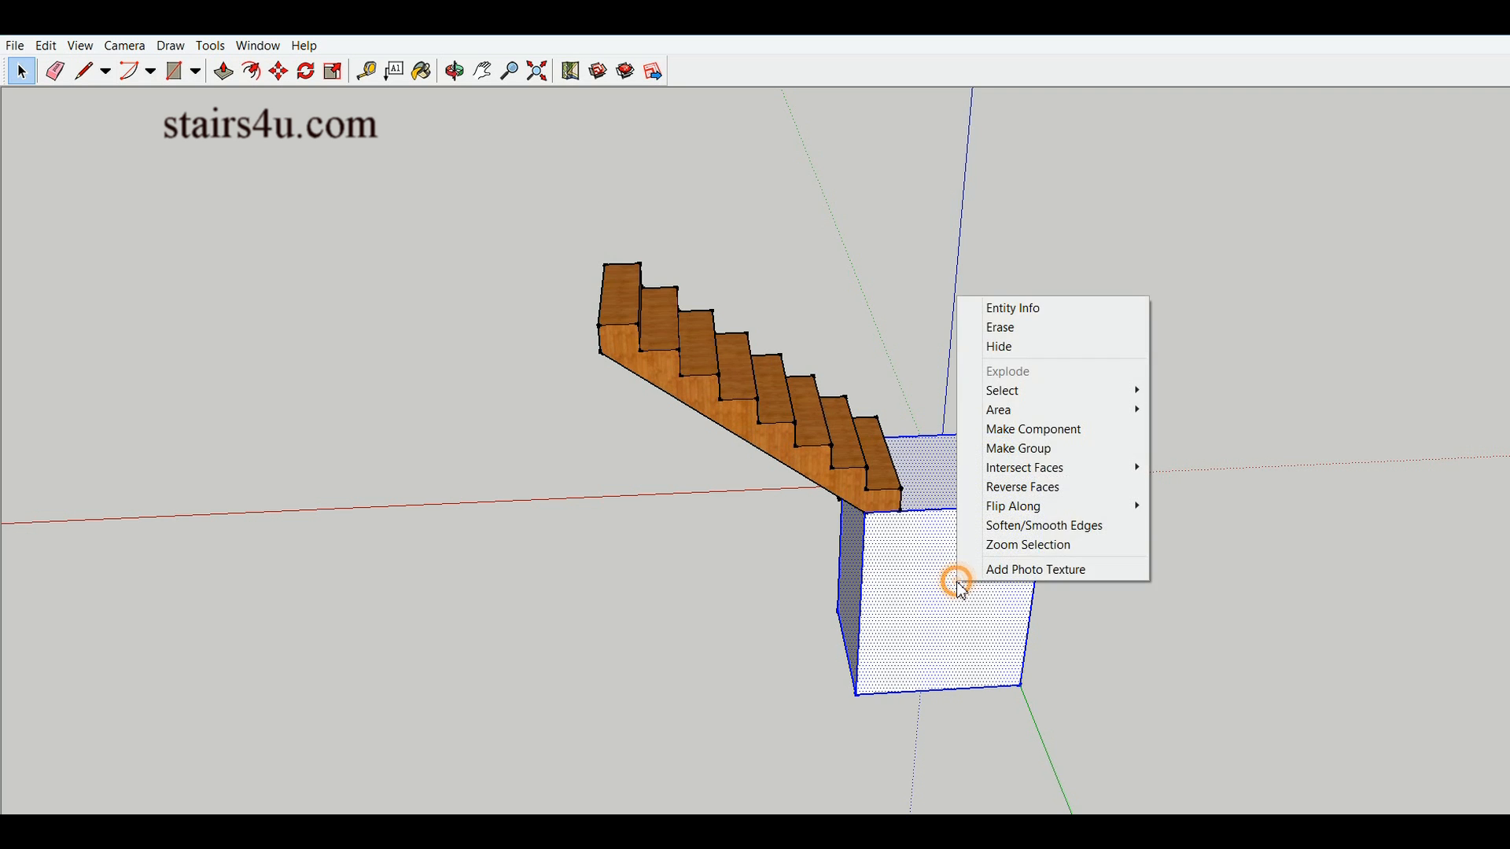
{"action": "left_click", "coordinate": [1027, 450]}
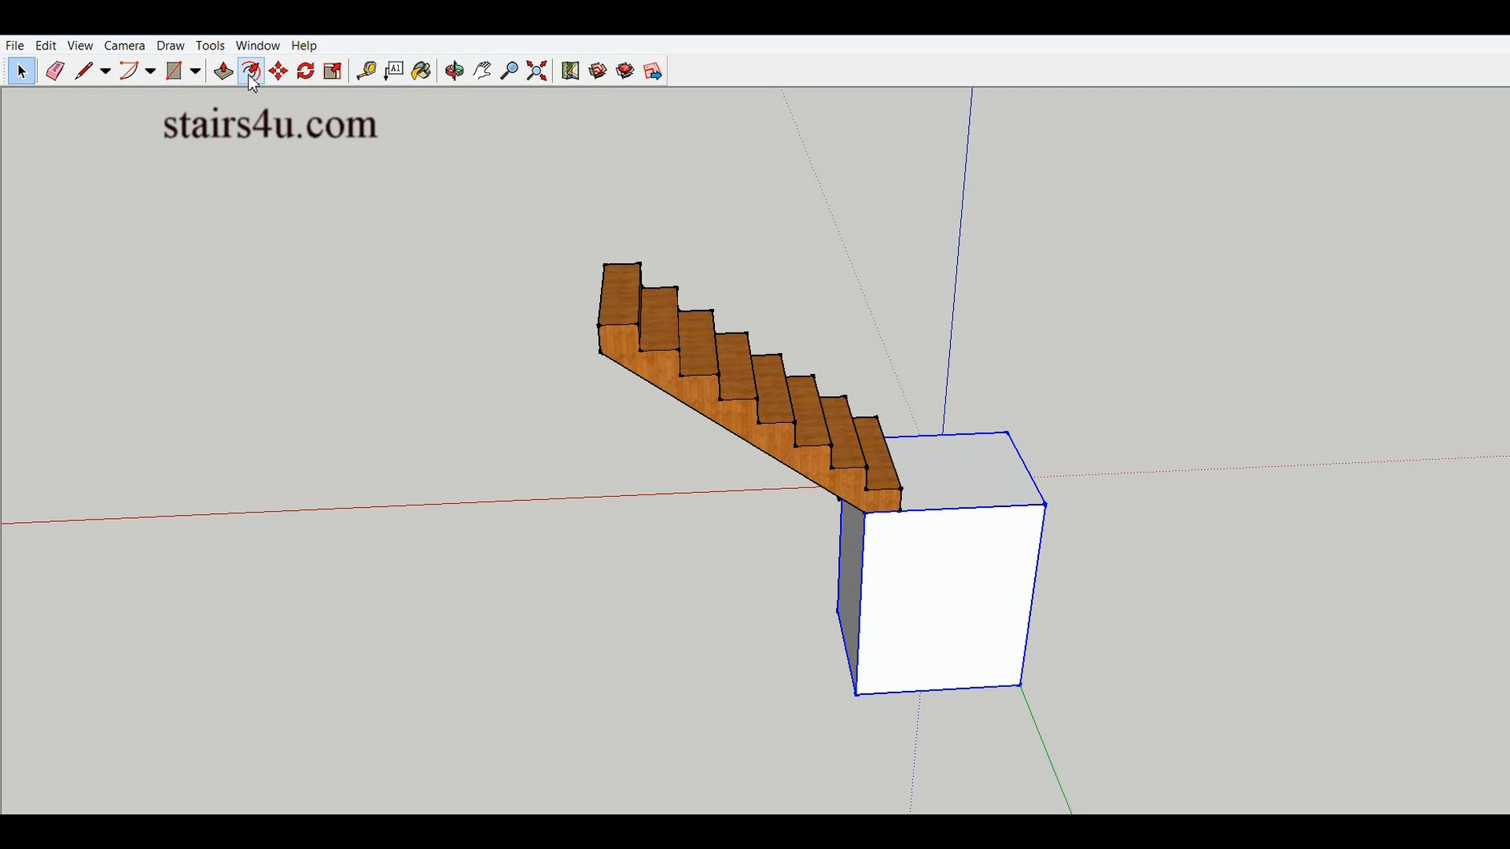
Copy the landing group by its top front corner onto the outer corner of the upper flight's top tread
{"action": "left_click", "coordinate": [279, 70]}
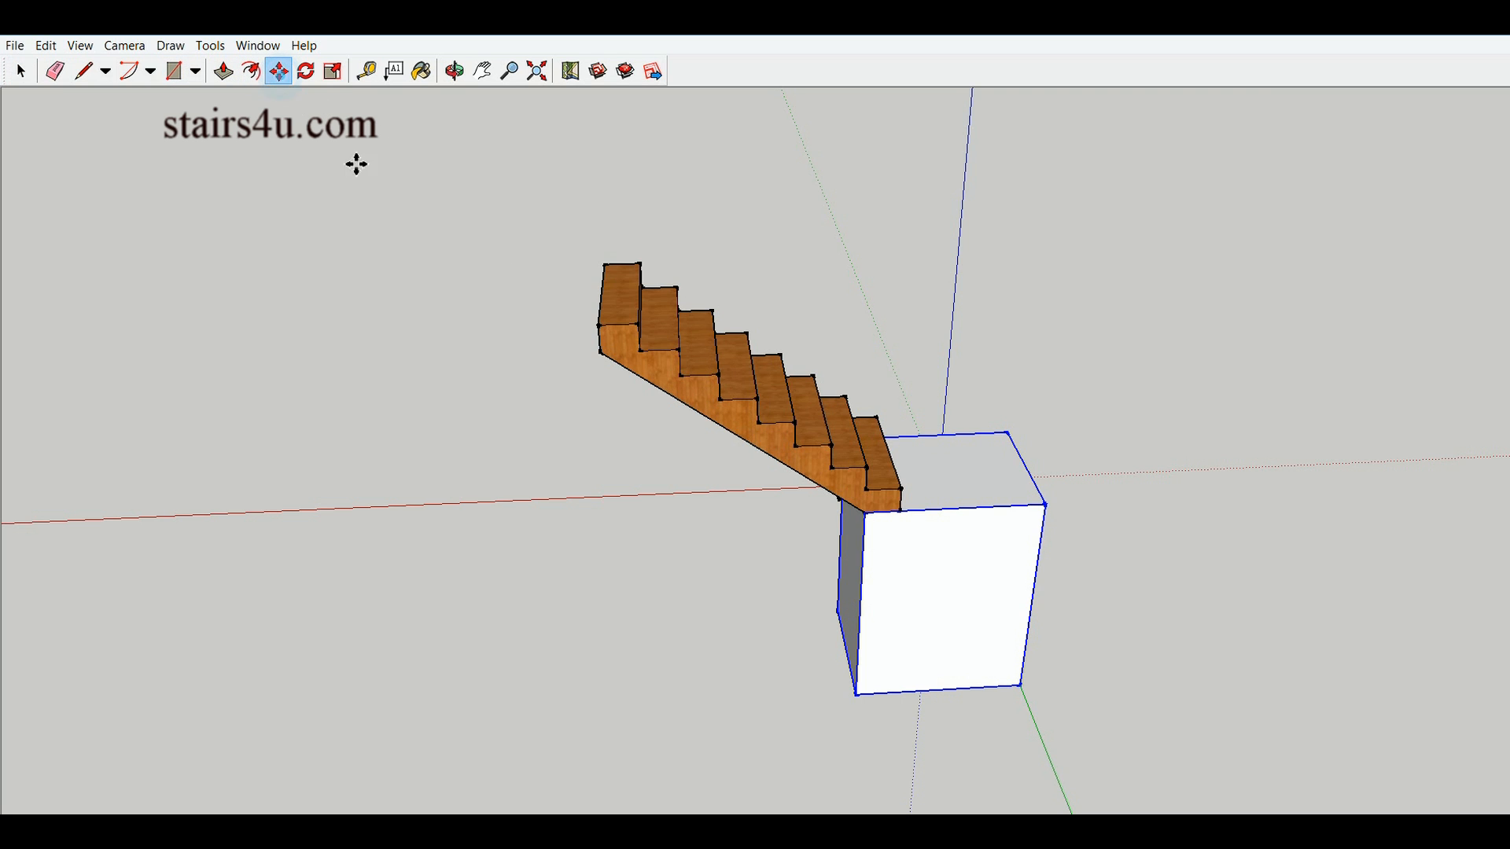
{"action": "left_click", "coordinate": [1048, 511]}
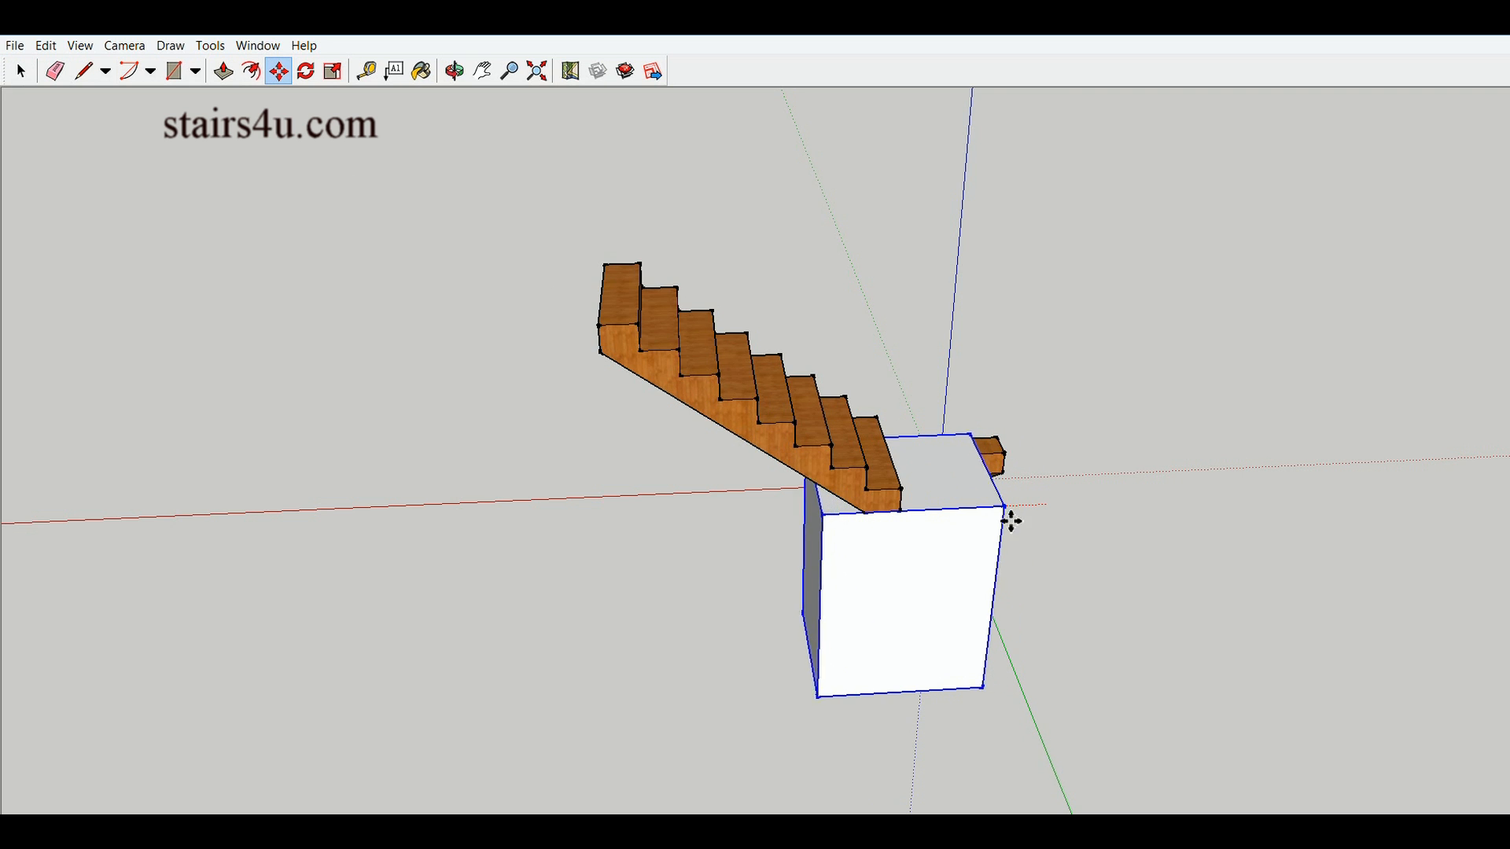
{"action": "key", "text": "ctrl"}
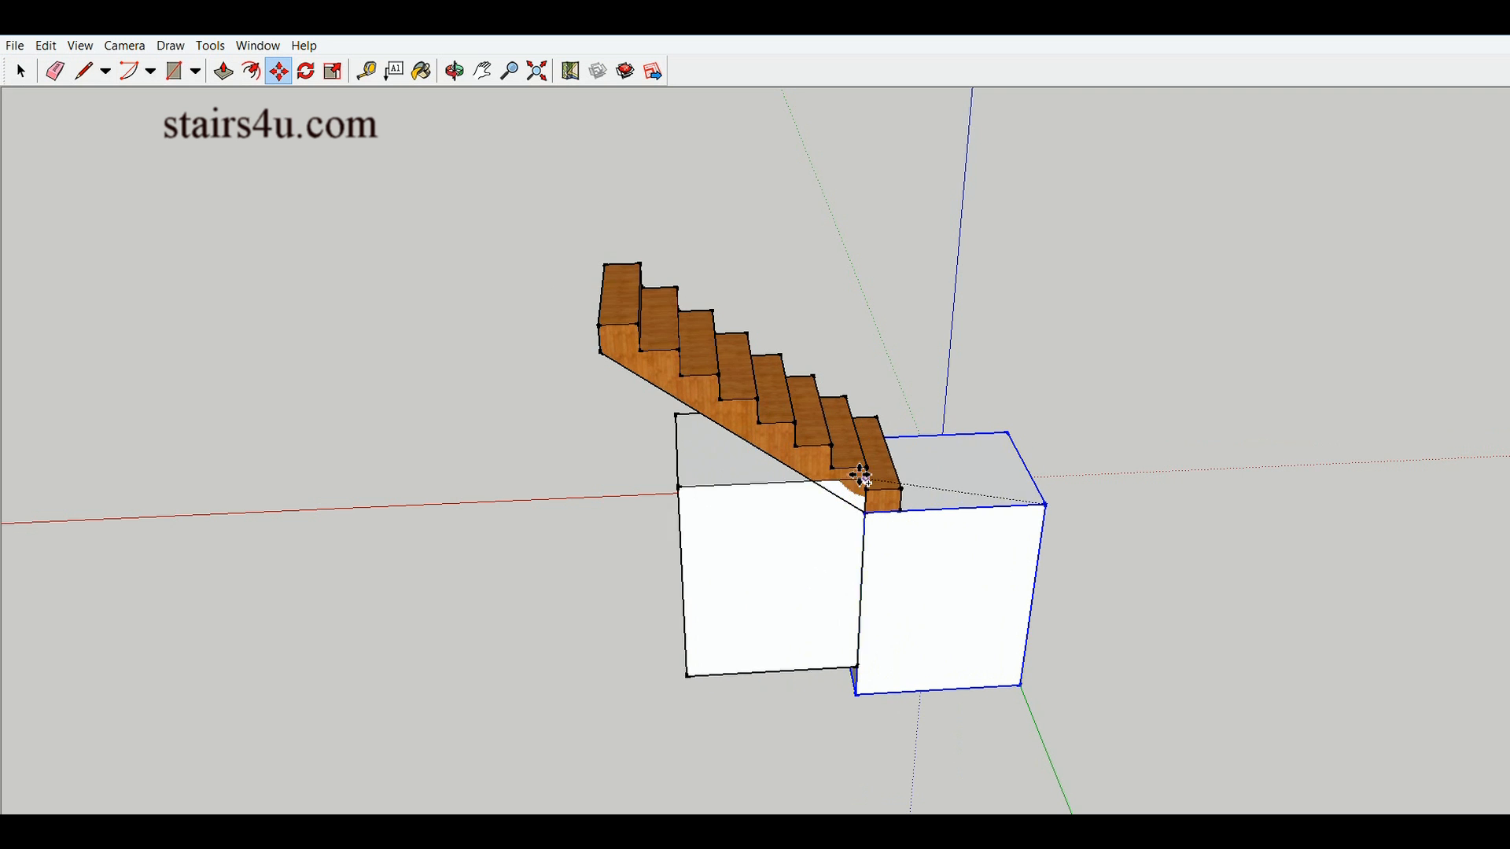
{"action": "left_click", "coordinate": [603, 327]}
Inside the copied landing group, extend the bottom face down to the base level of the first landing with Push/Pull
{"action": "middle_click_drag", "start_coordinate": [789, 708], "coordinate": [755, 455], "text": "shift"}
{"action": "scroll", "coordinate": [749, 689], "scroll_direction": "down", "scroll_amount": 2}
{"action": "middle_click_drag", "start_coordinate": [856, 597], "coordinate": [787, 487], "text": "shift"}
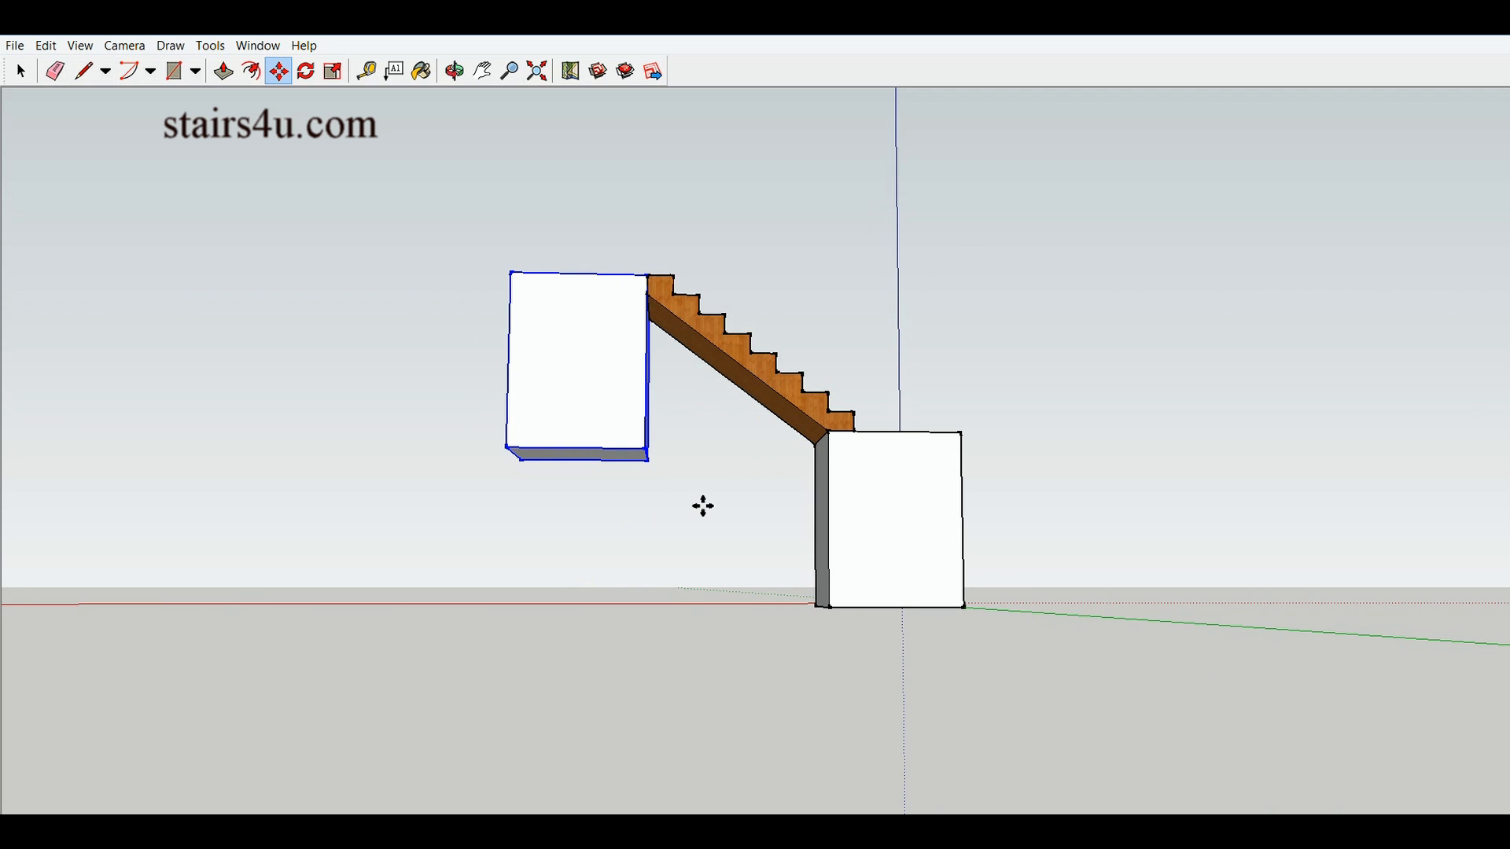
{"action": "key", "text": "space"}
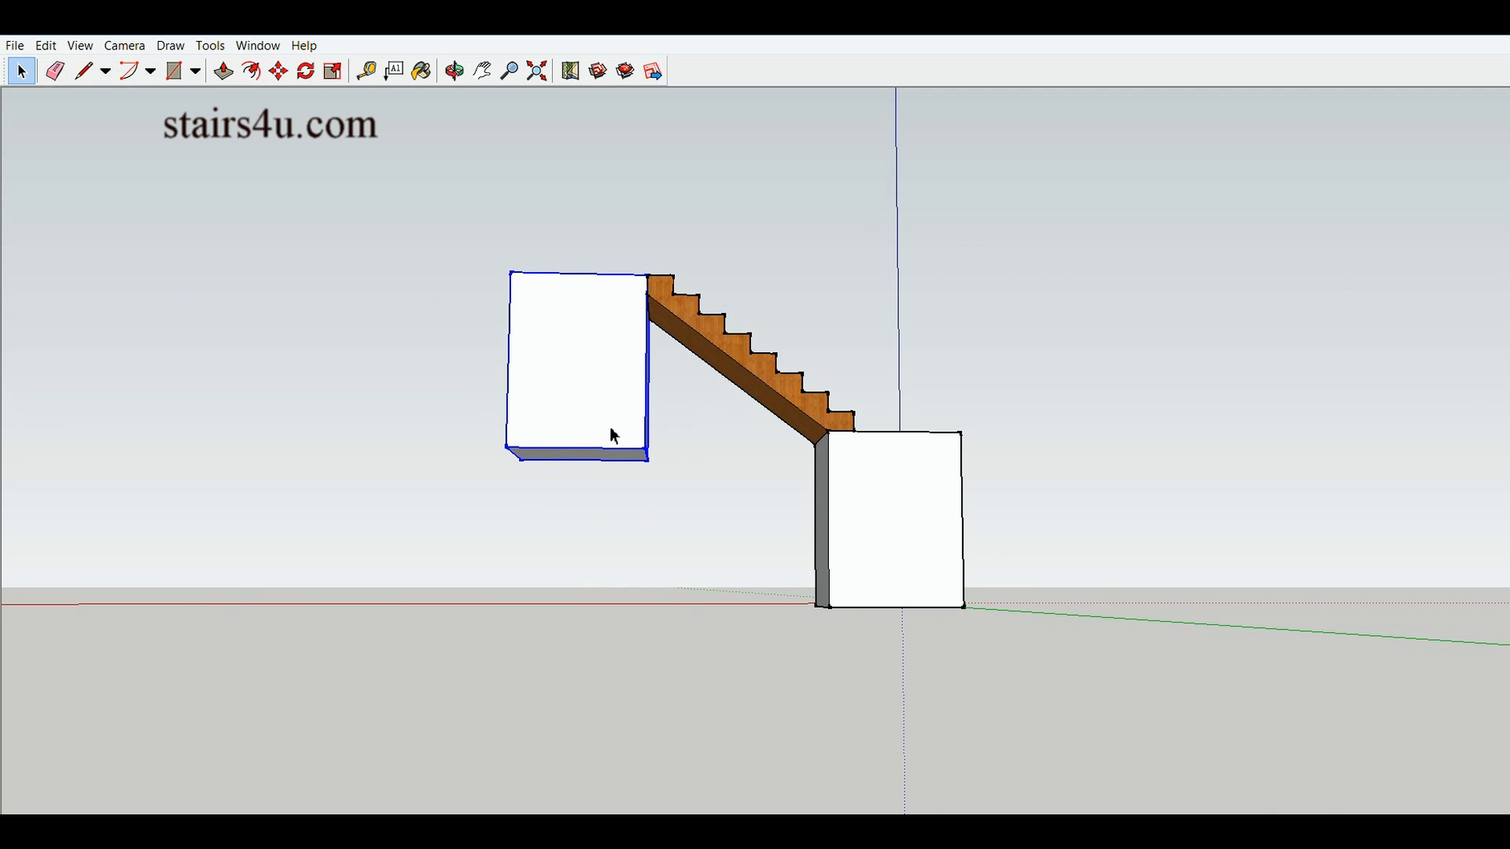
{"action": "double_click", "coordinate": [590, 415]}
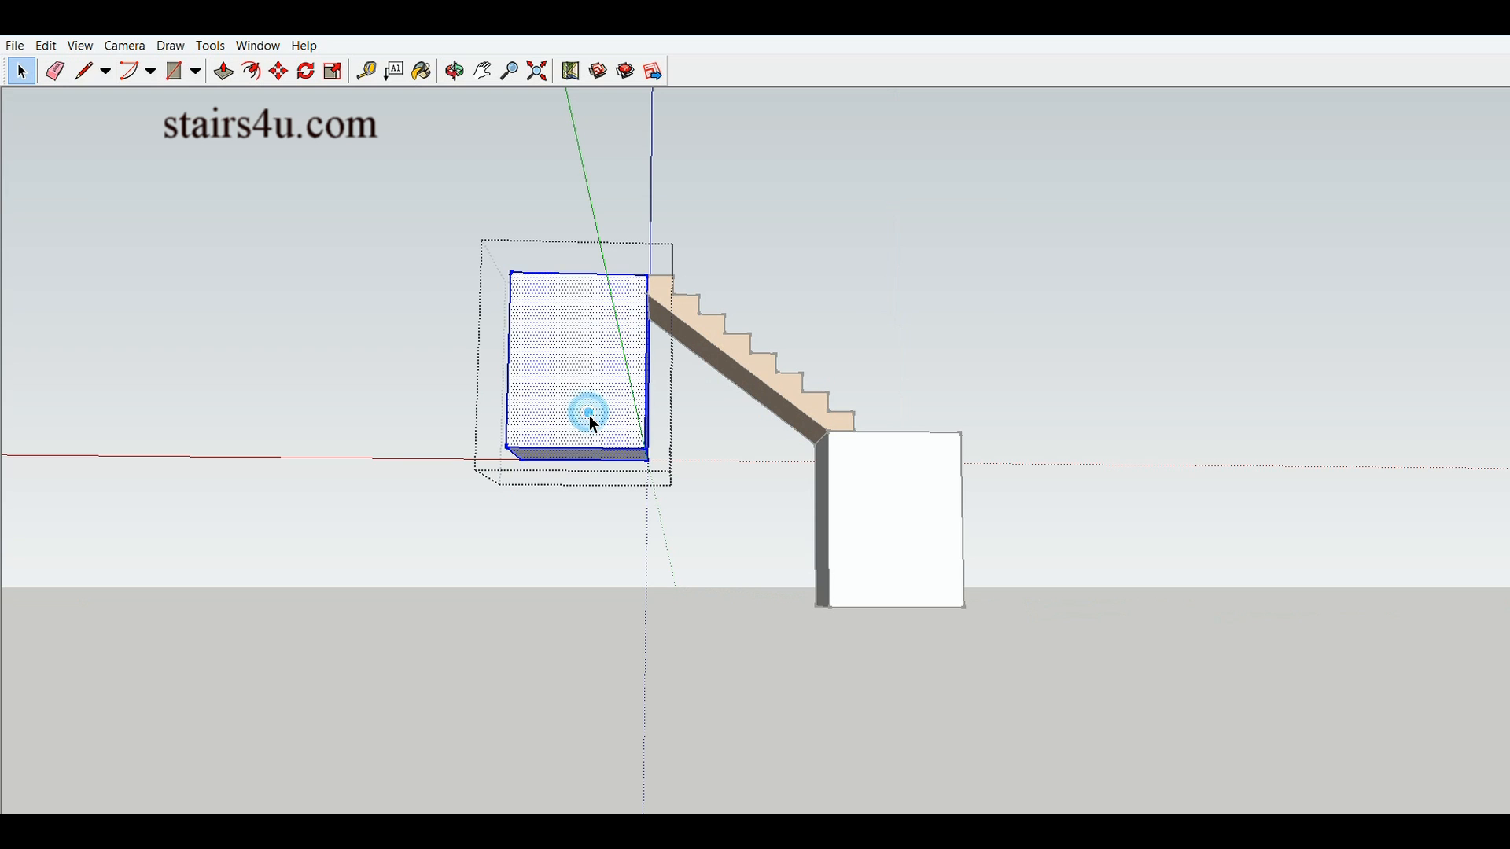
{"action": "middle_click_drag", "start_coordinate": [679, 588], "coordinate": [677, 533]}
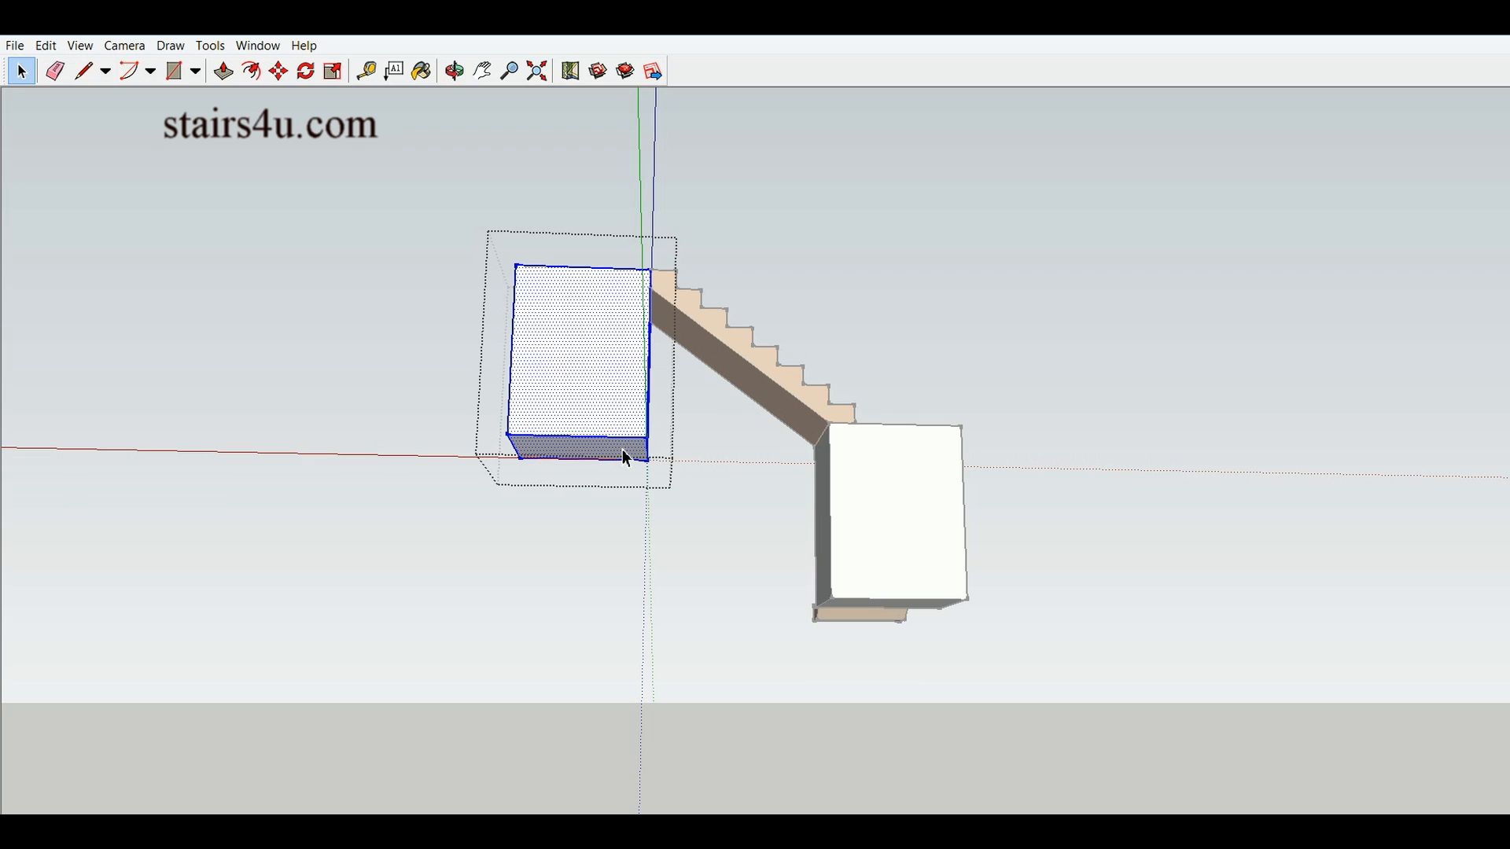
{"action": "left_click", "coordinate": [223, 71]}
{"action": "left_click_drag", "start_coordinate": [613, 461], "coordinate": [831, 607]}
{"action": "left_click", "coordinate": [832, 603]}
{"action": "middle_click_drag", "start_coordinate": [814, 650], "coordinate": [788, 725]}
{"action": "left_click_drag", "start_coordinate": [787, 726], "coordinate": [737, 685]}
{"action": "left_click_drag", "start_coordinate": [488, 606], "coordinate": [805, 762]}
{"action": "key", "text": "p"}
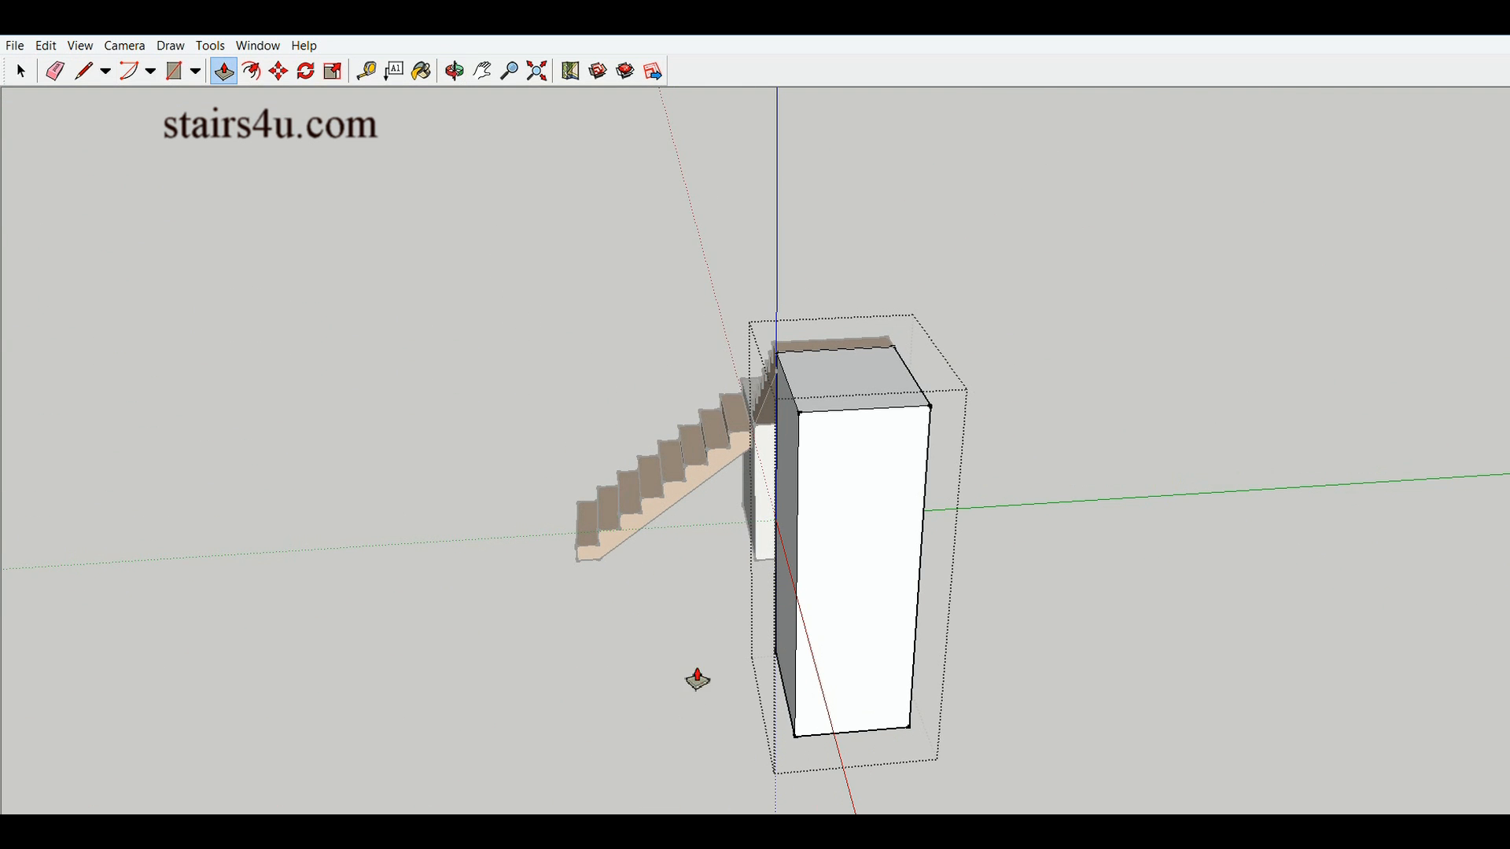
{"action": "key", "text": "space"}
{"action": "left_click", "coordinate": [643, 673]}
Inside the upper landing group, raise the top face about one riser above the upper flight's top tread
{"action": "middle_click_drag", "start_coordinate": [595, 685], "coordinate": [905, 703]}
{"action": "middle_click_drag", "start_coordinate": [923, 543], "coordinate": [891, 507]}
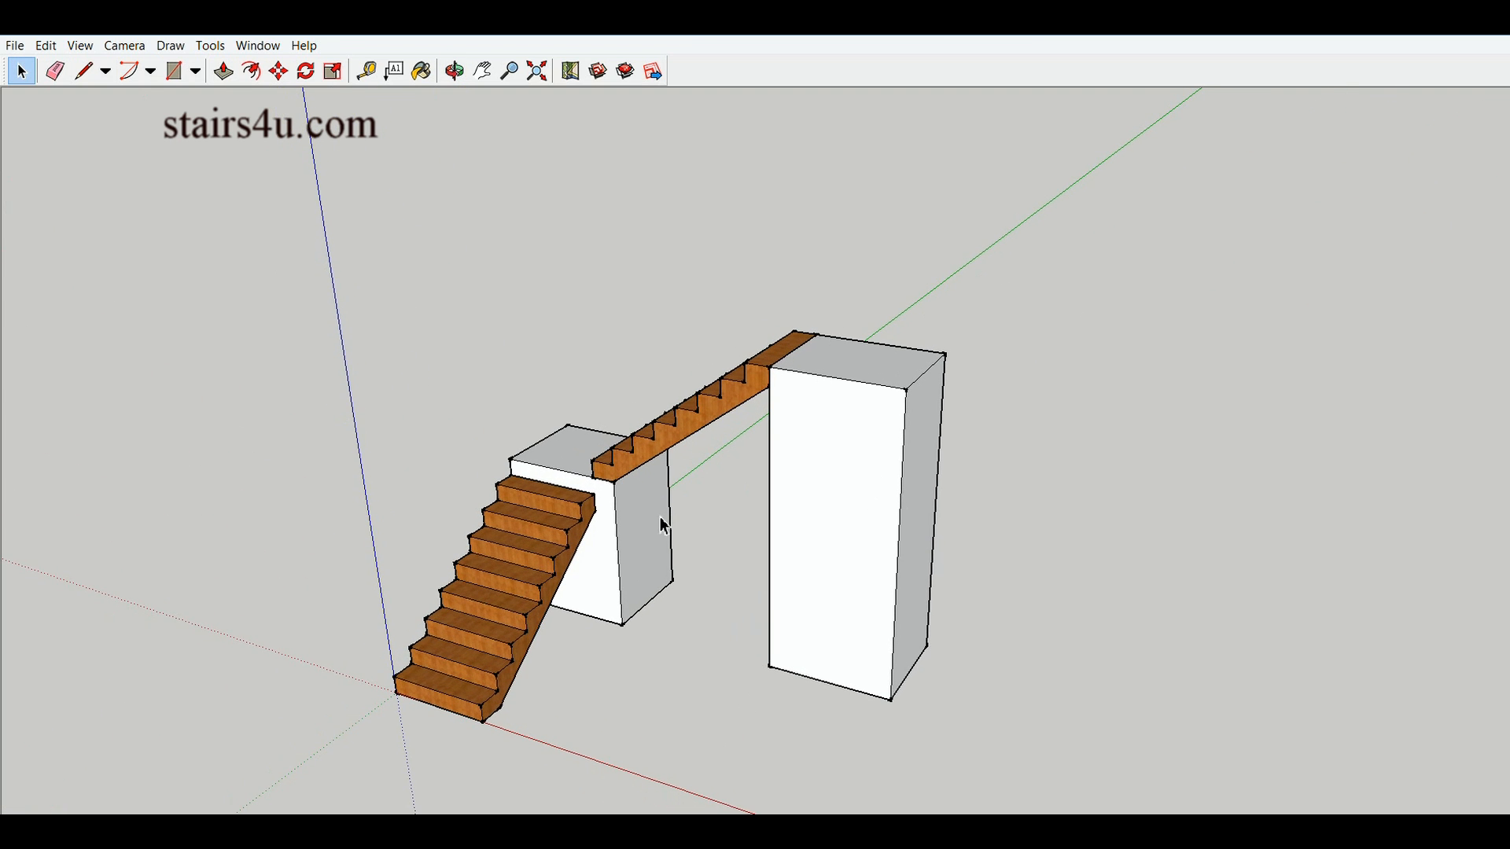
{"action": "middle_click_drag", "start_coordinate": [867, 375], "coordinate": [854, 425]}
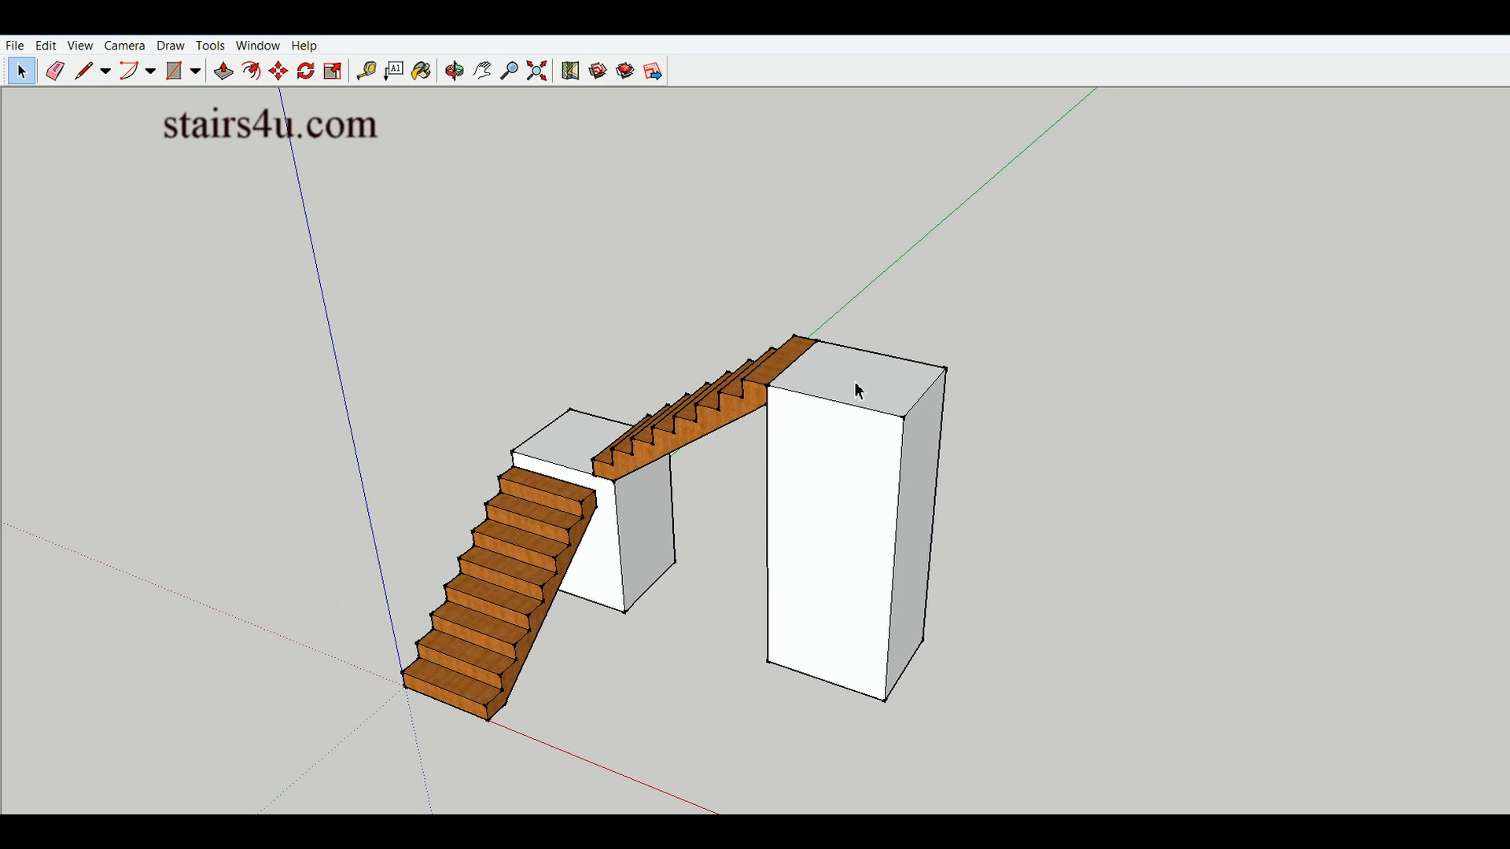
{"action": "key", "text": "p"}
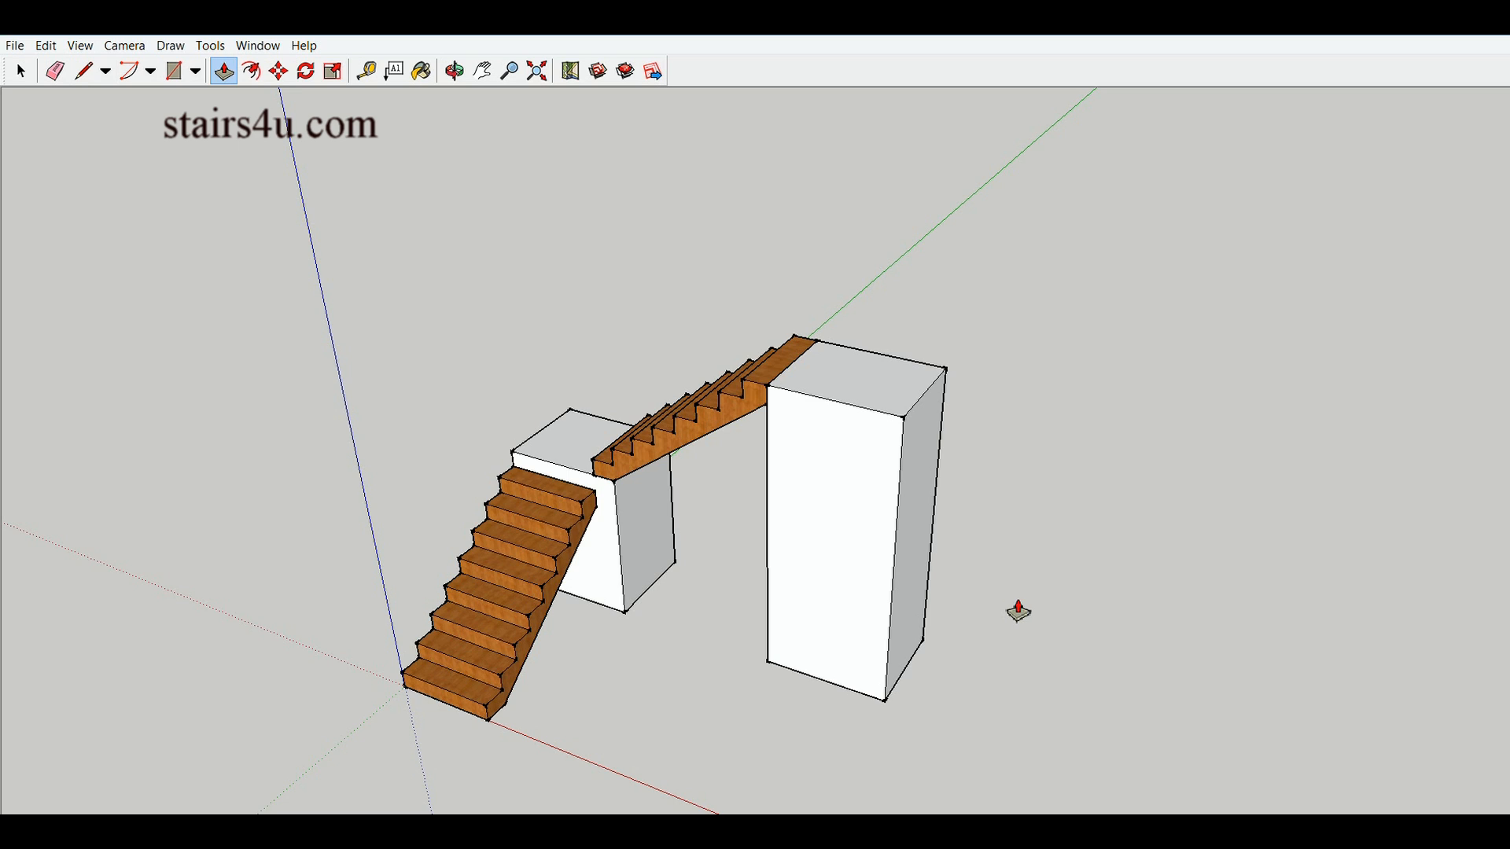
{"action": "key", "text": "space"}
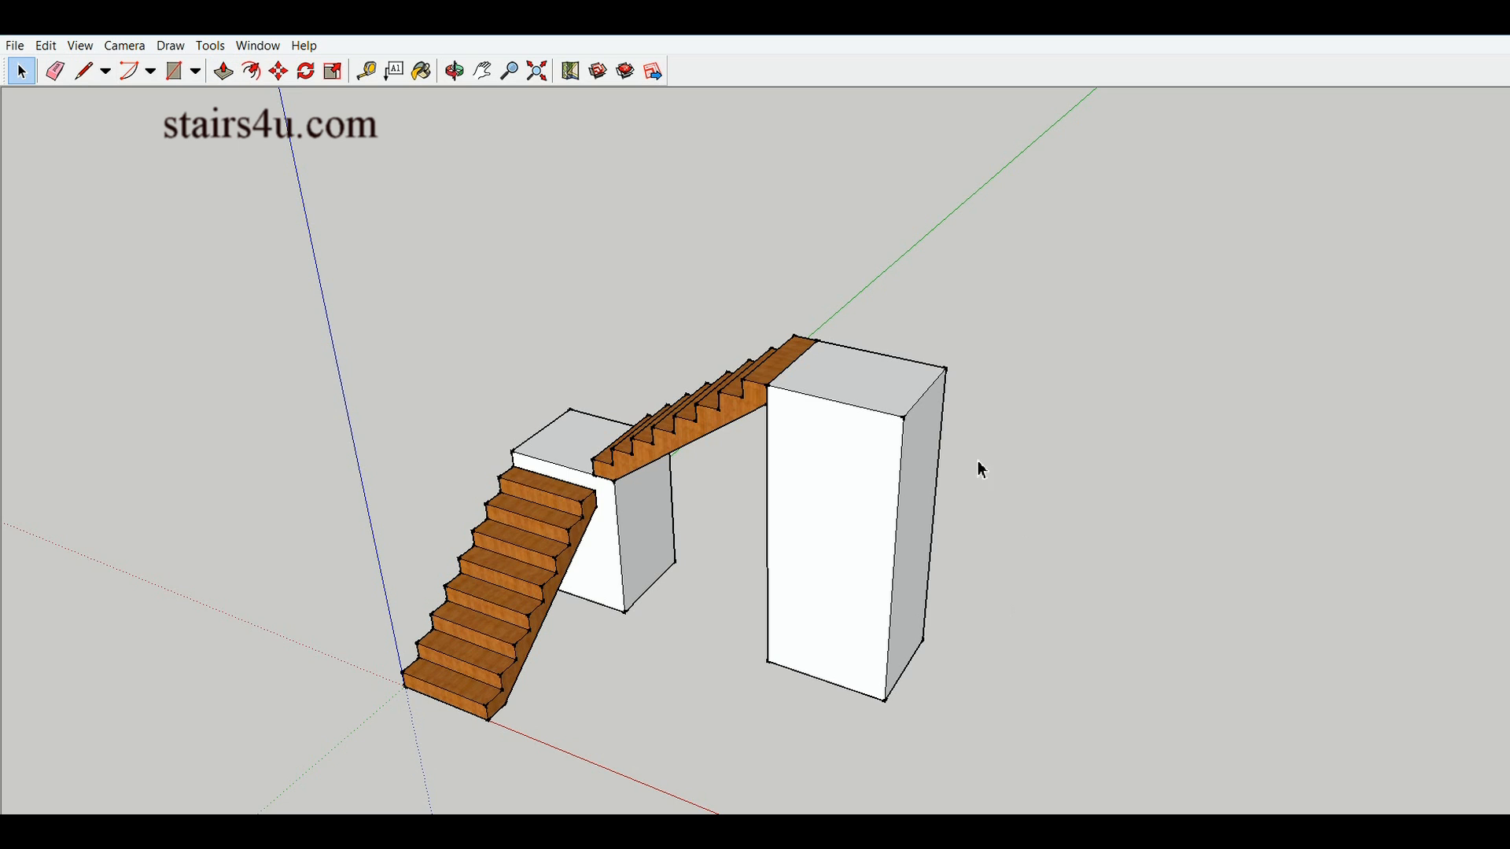
{"action": "triple_click", "coordinate": [874, 468]}
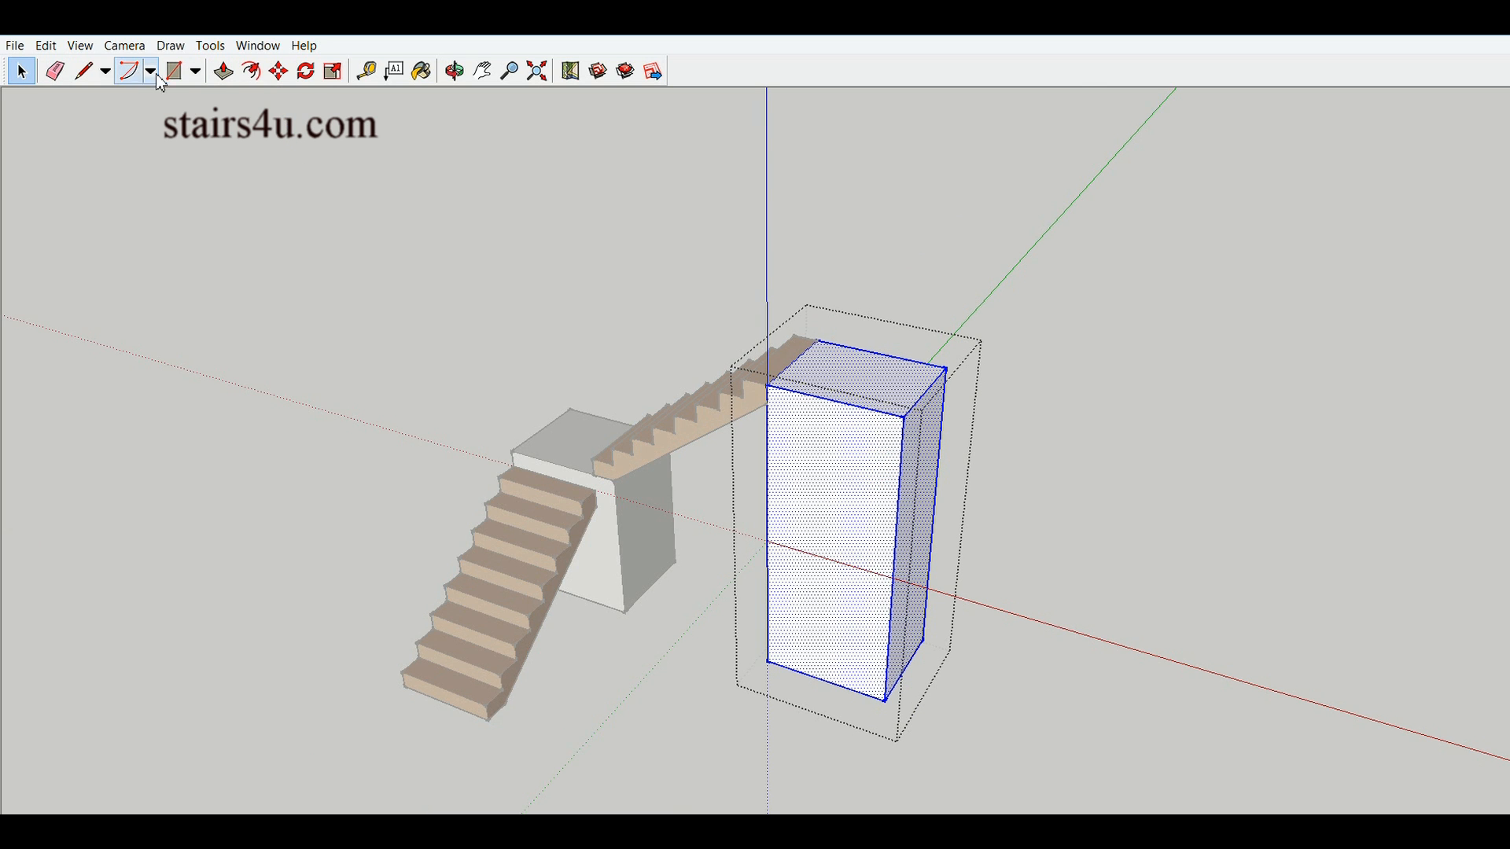
{"action": "left_click", "coordinate": [224, 71]}
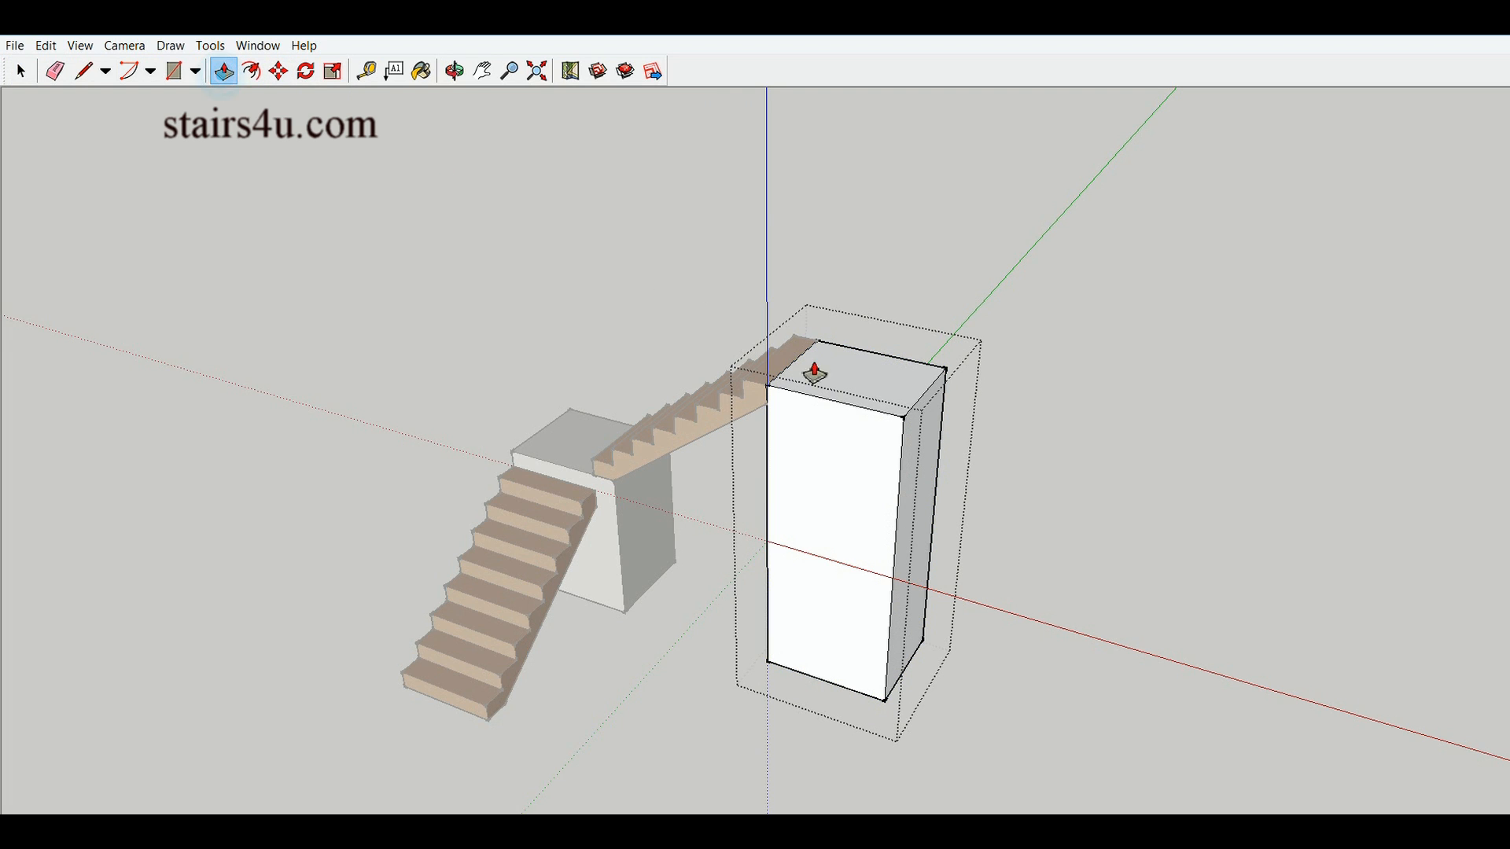
{"action": "left_click", "coordinate": [836, 377]}
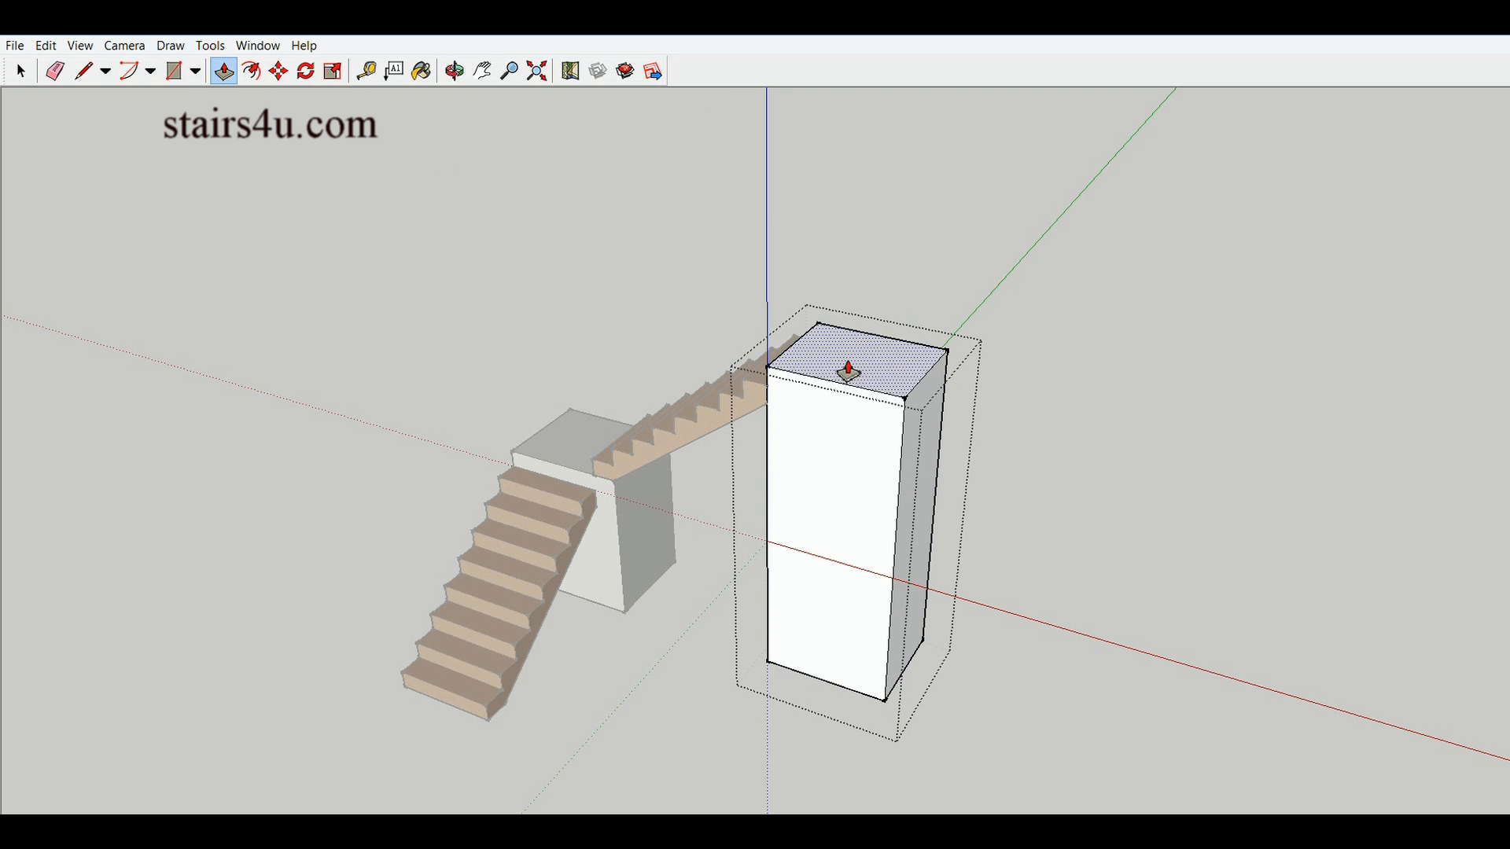
{"action": "left_click", "coordinate": [851, 345]}
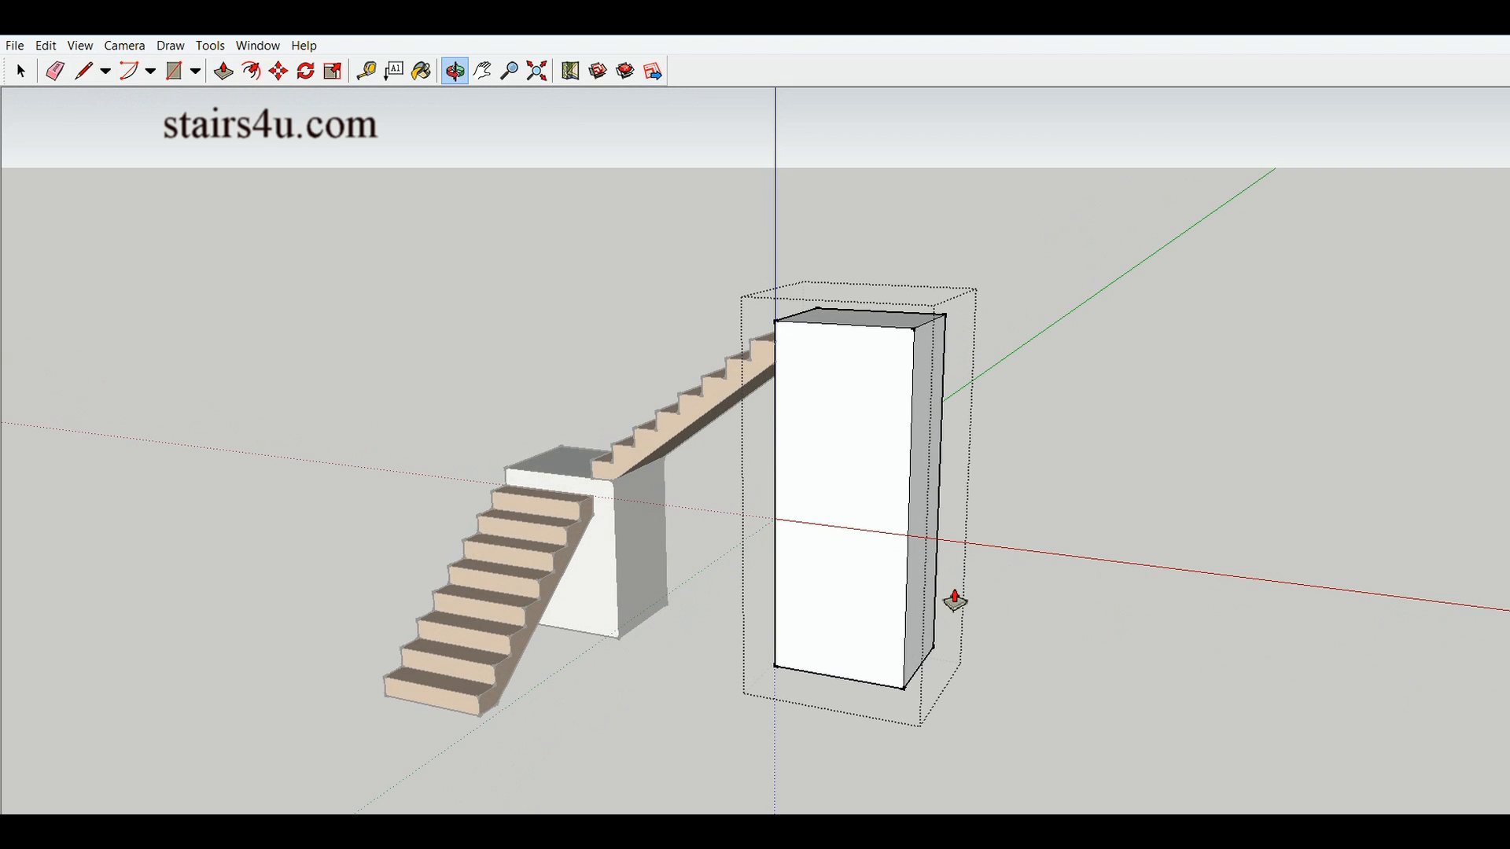
{"action": "key", "text": "space"}
{"action": "left_click", "coordinate": [1120, 460]}
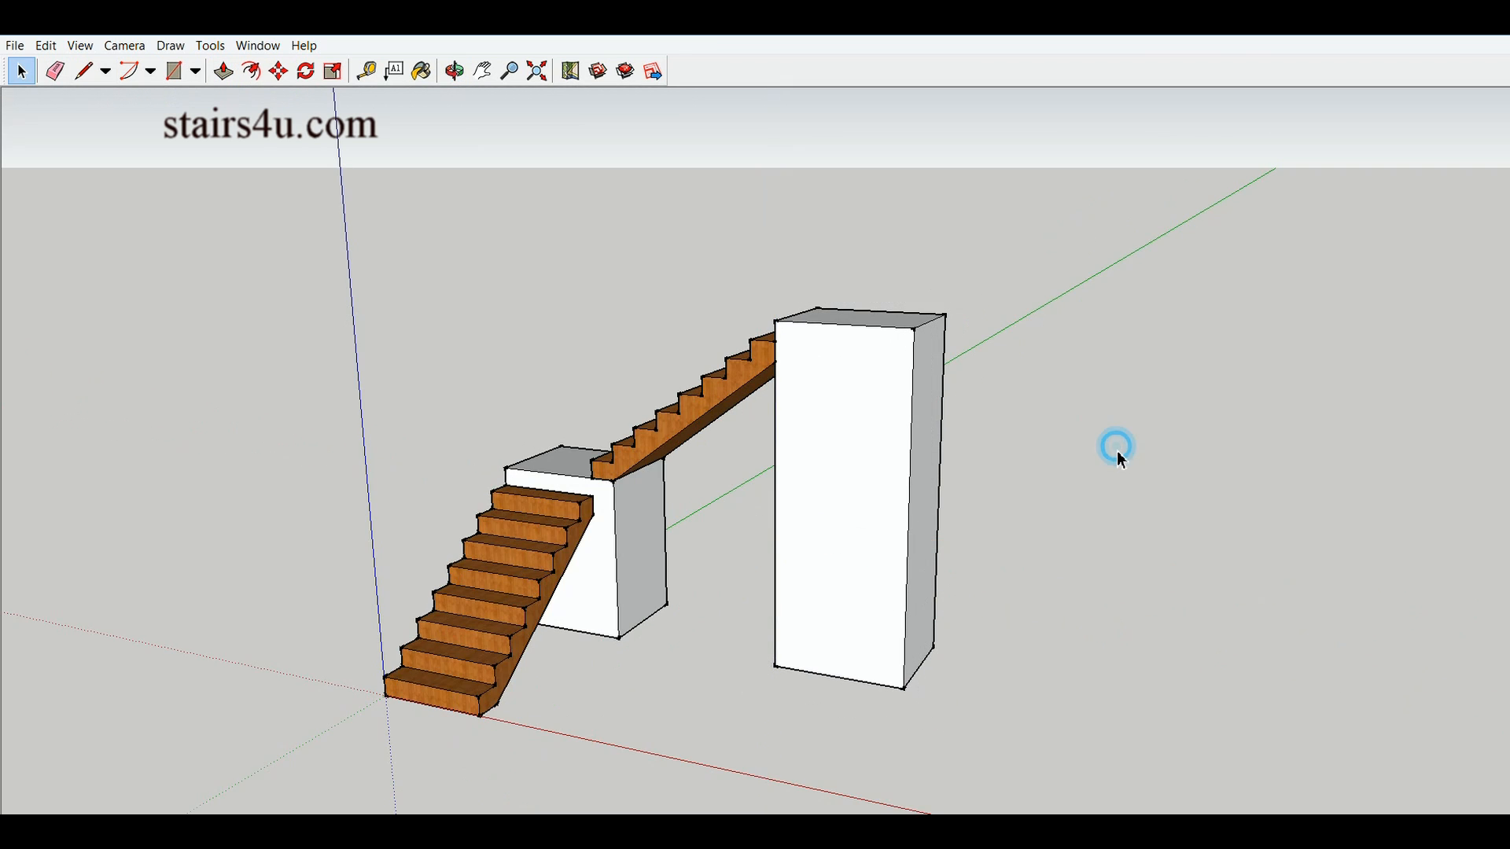
Inside the upper landing group, pull the side face facing the lower flight's start outward to form a long upper floor block
{"action": "middle_click_drag", "start_coordinate": [651, 629], "coordinate": [732, 647]}
{"action": "middle_click_drag", "start_coordinate": [356, 620], "coordinate": [710, 644]}
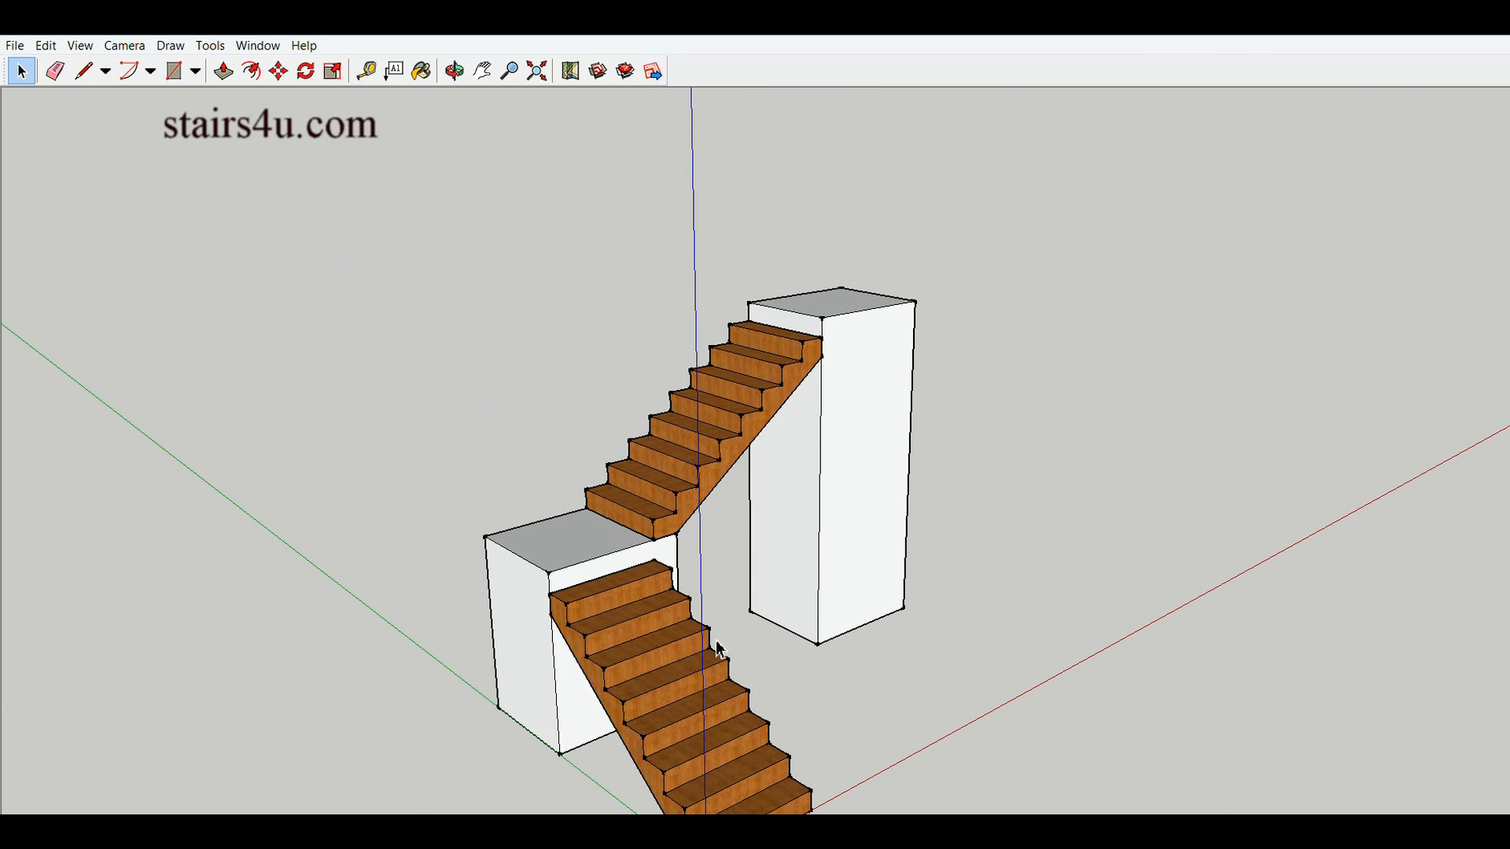
{"action": "middle_click_drag", "start_coordinate": [779, 681], "coordinate": [763, 560], "text": "shift"}
{"action": "middle_click_drag", "start_coordinate": [563, 580], "coordinate": [902, 503]}
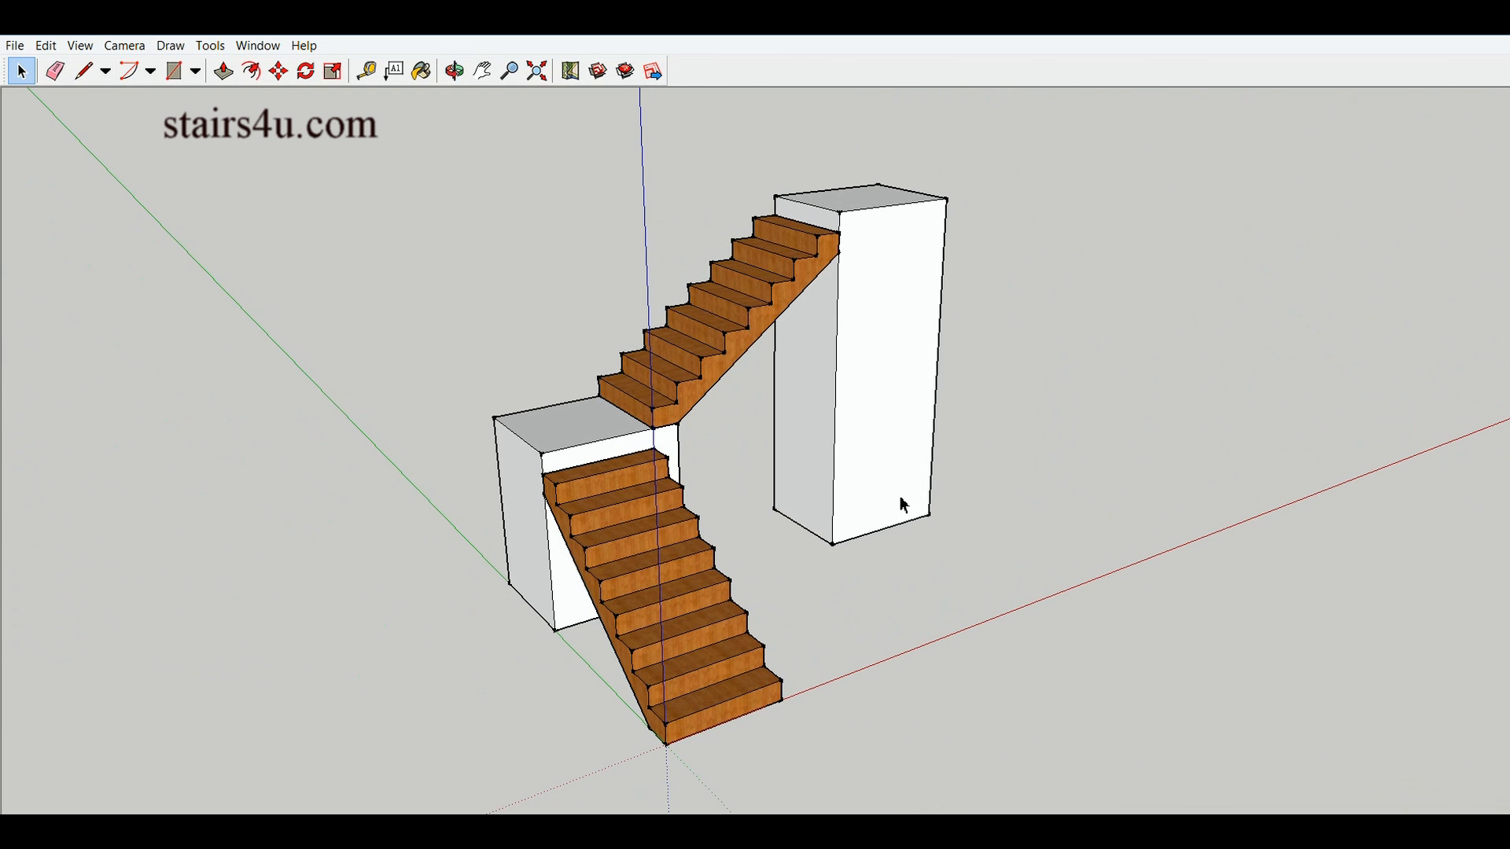
{"action": "double_click", "coordinate": [873, 458]}
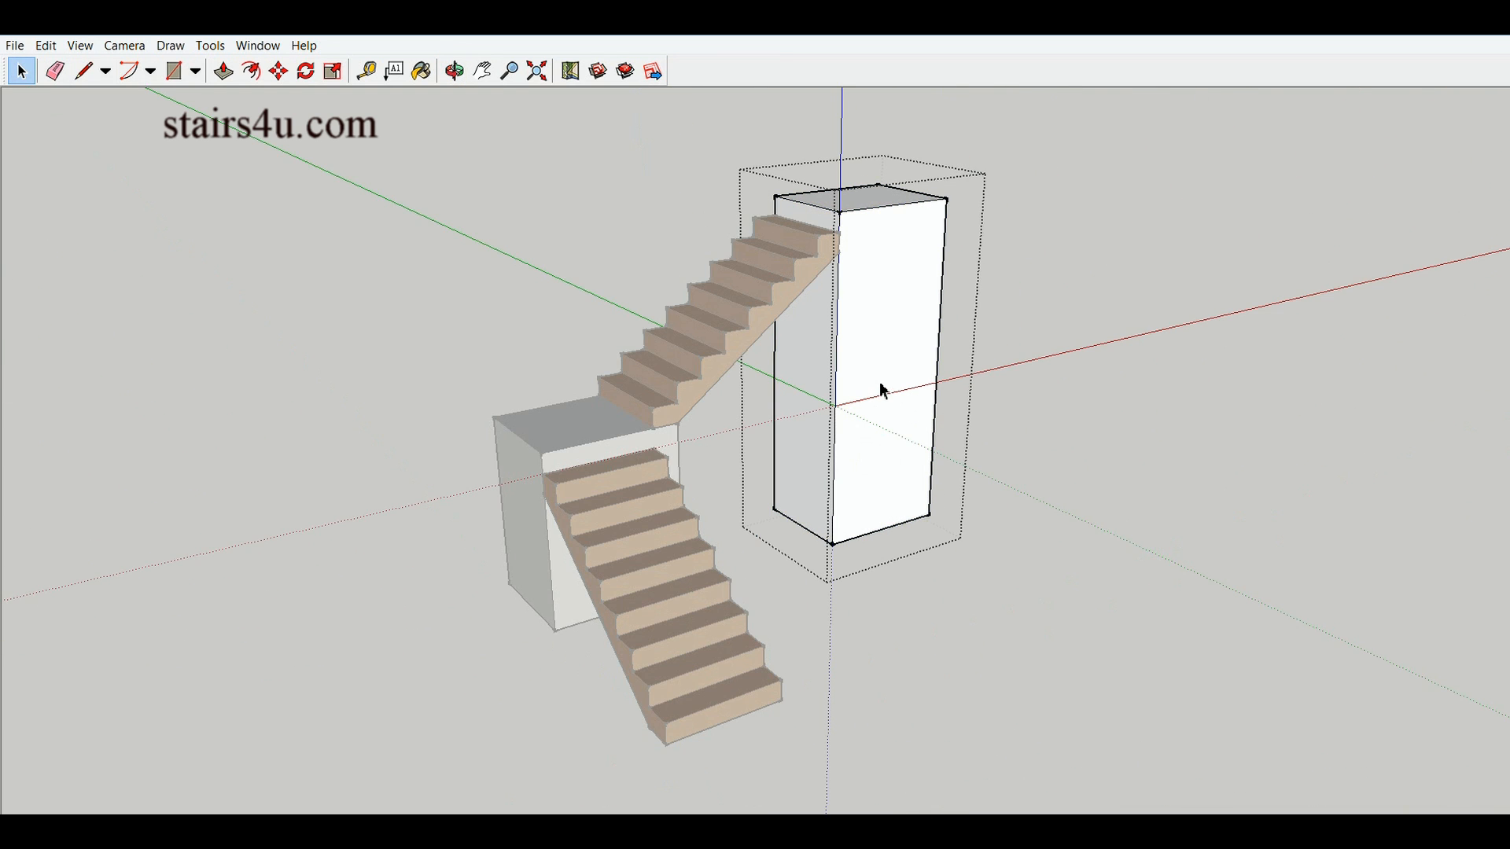
{"action": "key", "text": "p"}
{"action": "left_click", "coordinate": [880, 387]}
{"action": "left_click", "coordinate": [1071, 529]}
{"action": "middle_click_drag", "start_coordinate": [846, 463], "coordinate": [640, 626]}
{"action": "key", "text": "space"}
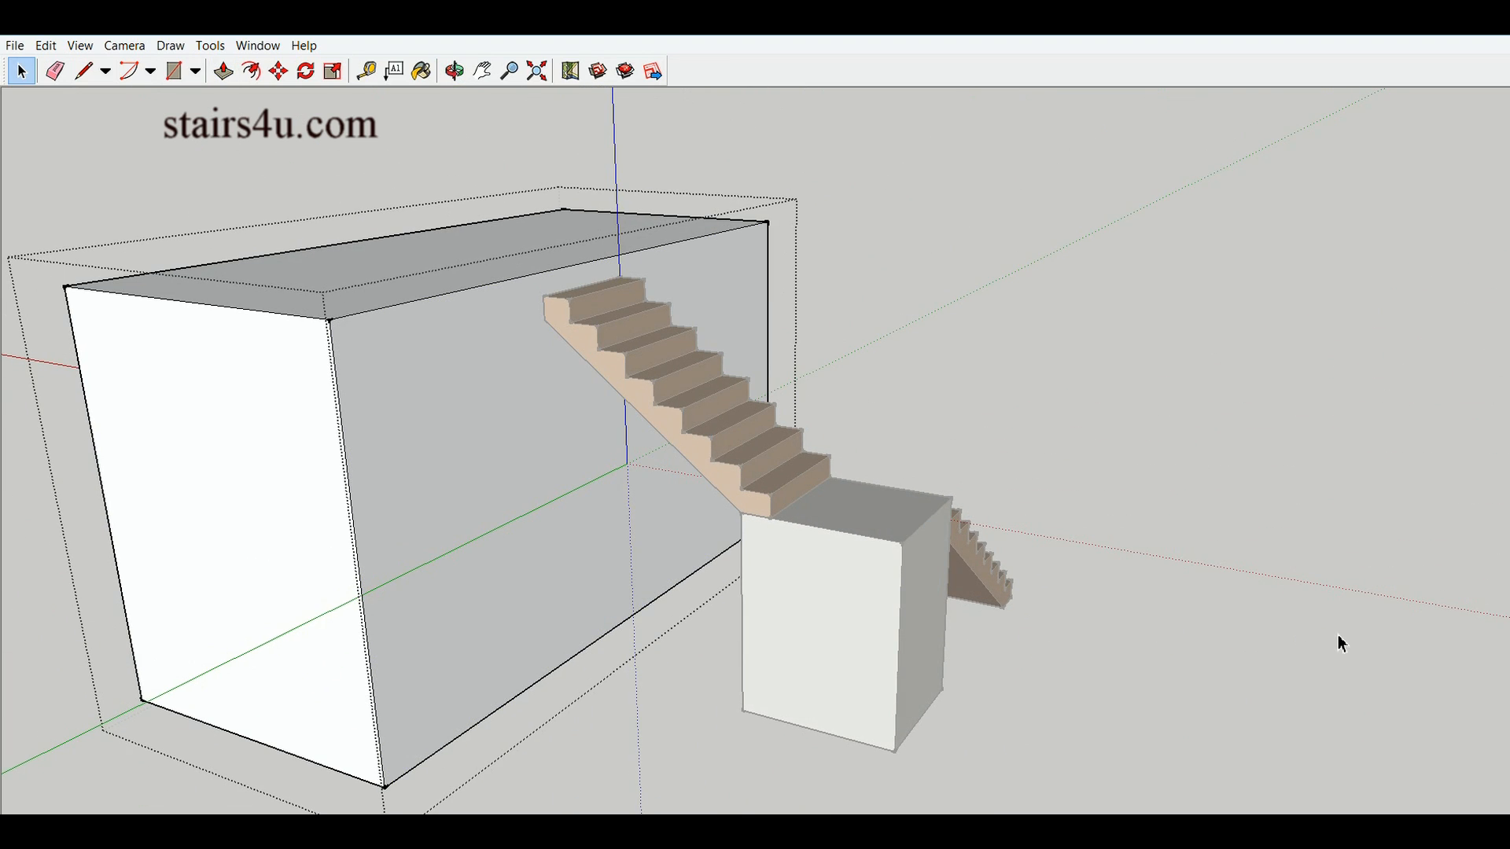
{"action": "middle_click_drag", "start_coordinate": [1303, 668], "coordinate": [1165, 716]}
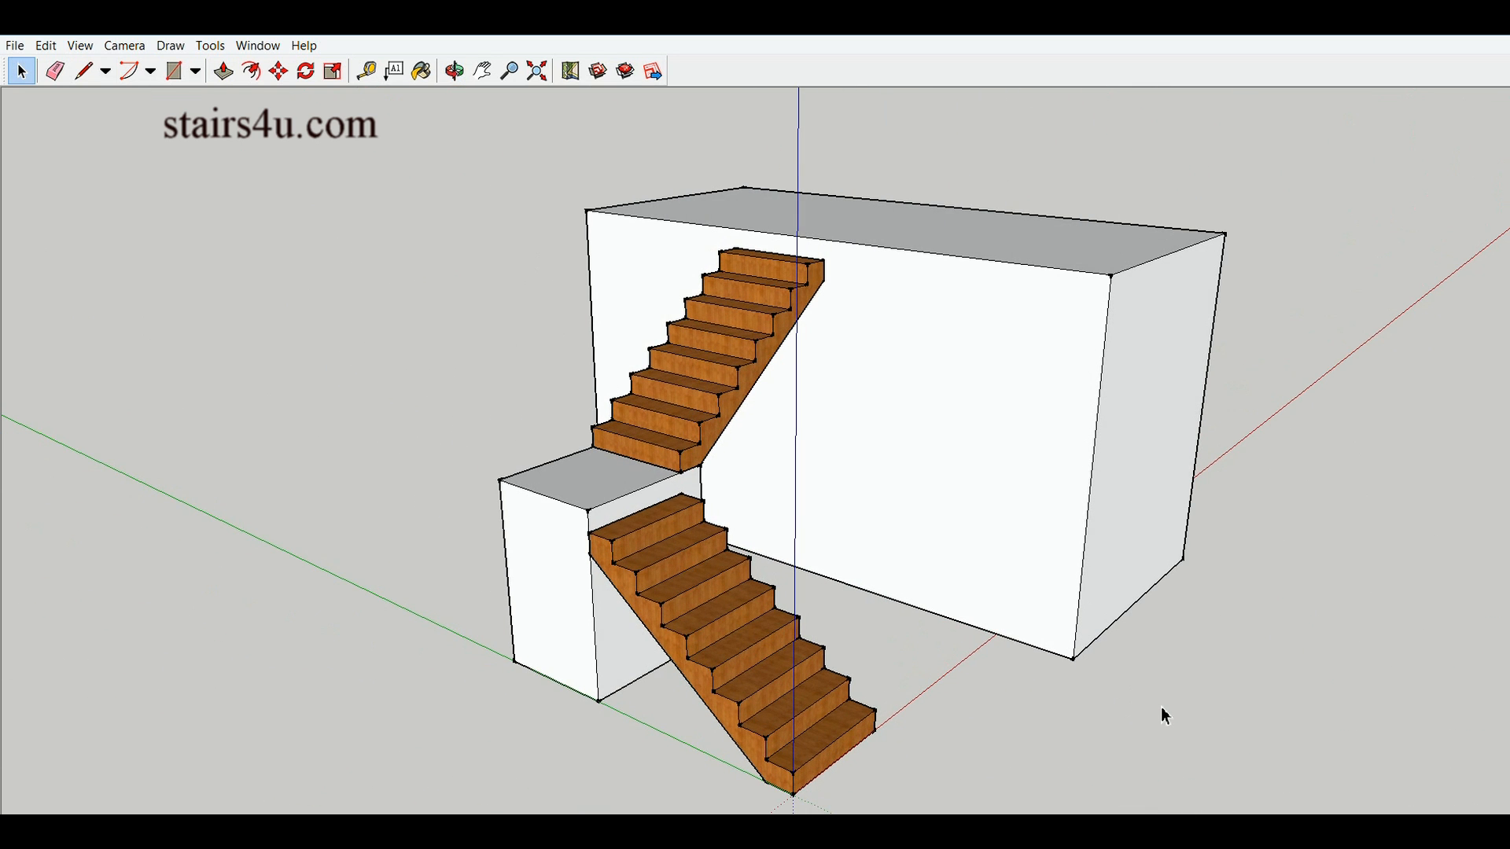